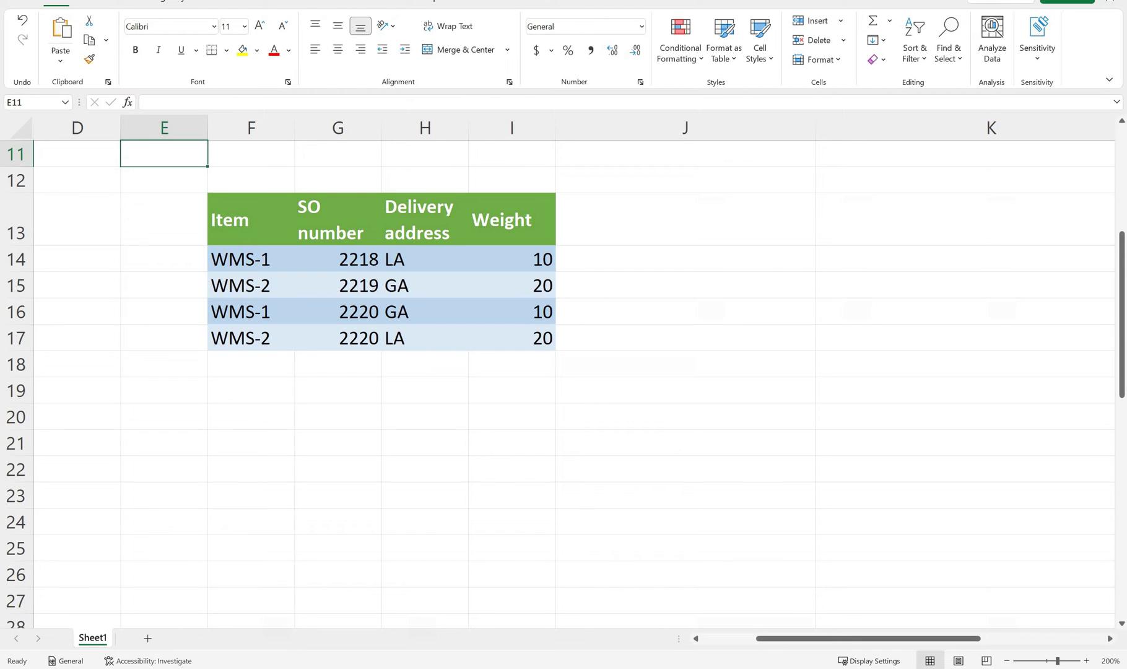
Review the order numbers in the spreadsheet and the two items on order 2220
{"action": "left_click", "coordinate": [358, 262]}
{"action": "key", "text": "Down"}
{"action": "left_click_drag", "start_coordinate": [365, 316], "coordinate": [364, 337]}
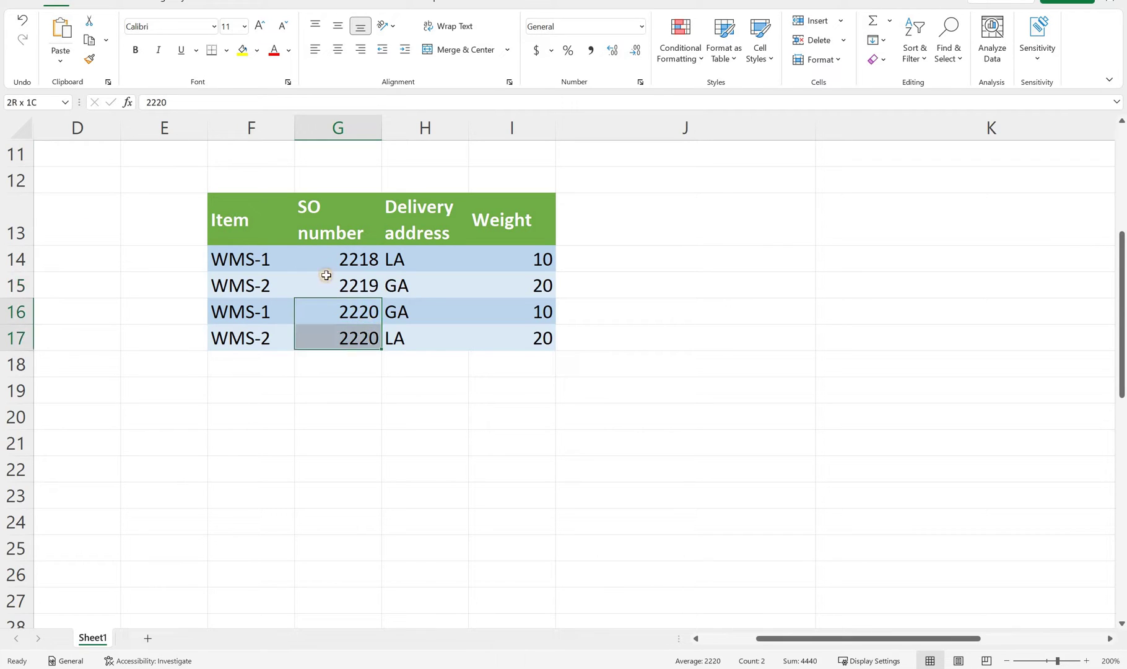
{"action": "left_click_drag", "start_coordinate": [248, 312], "coordinate": [248, 338]}
Check each line's delivery address, noting order 2220 splits between GA and LA
{"action": "left_click", "coordinate": [404, 266]}
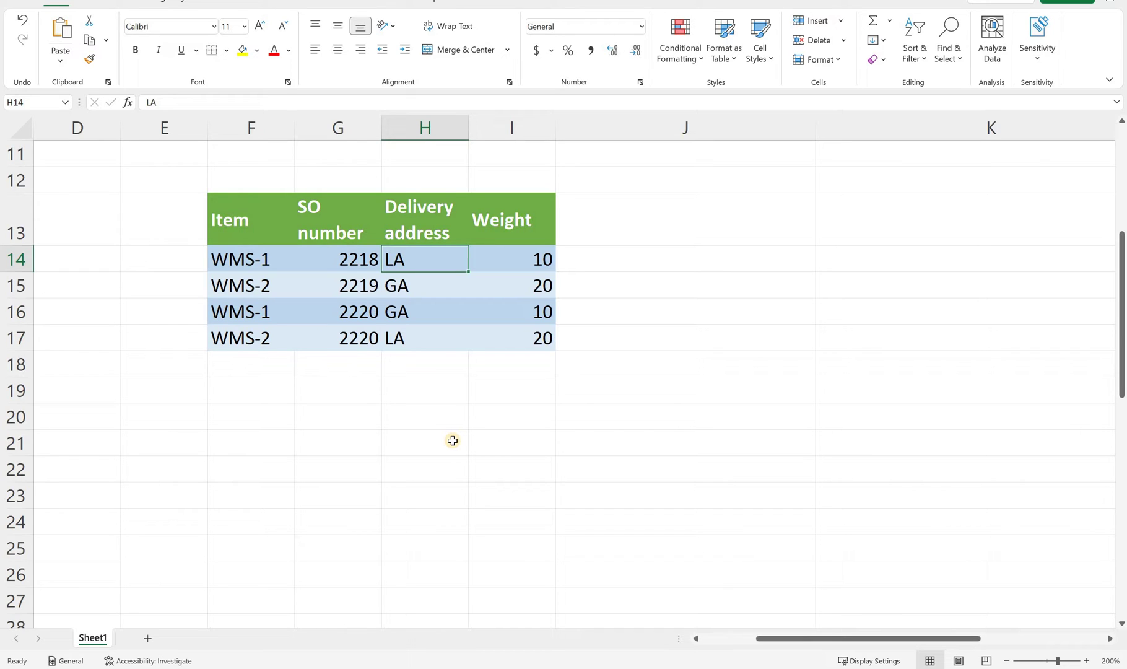
{"action": "key", "text": "Down"}
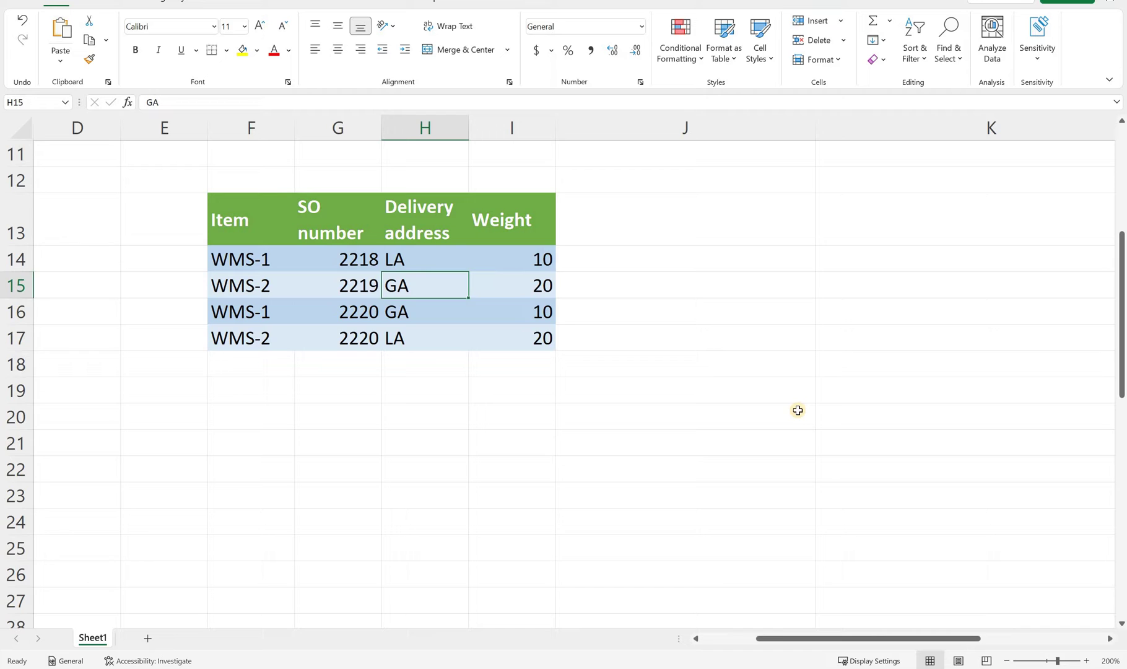
{"action": "left_click_drag", "start_coordinate": [243, 313], "coordinate": [235, 338]}
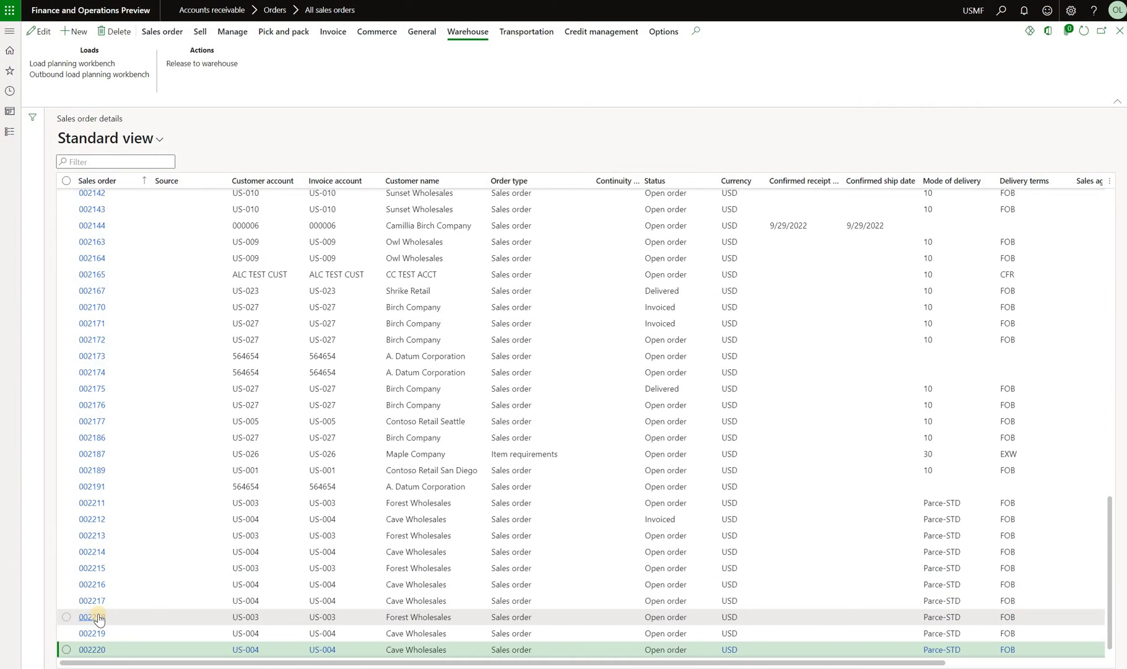
{"action": "left_click", "coordinate": [98, 618]}
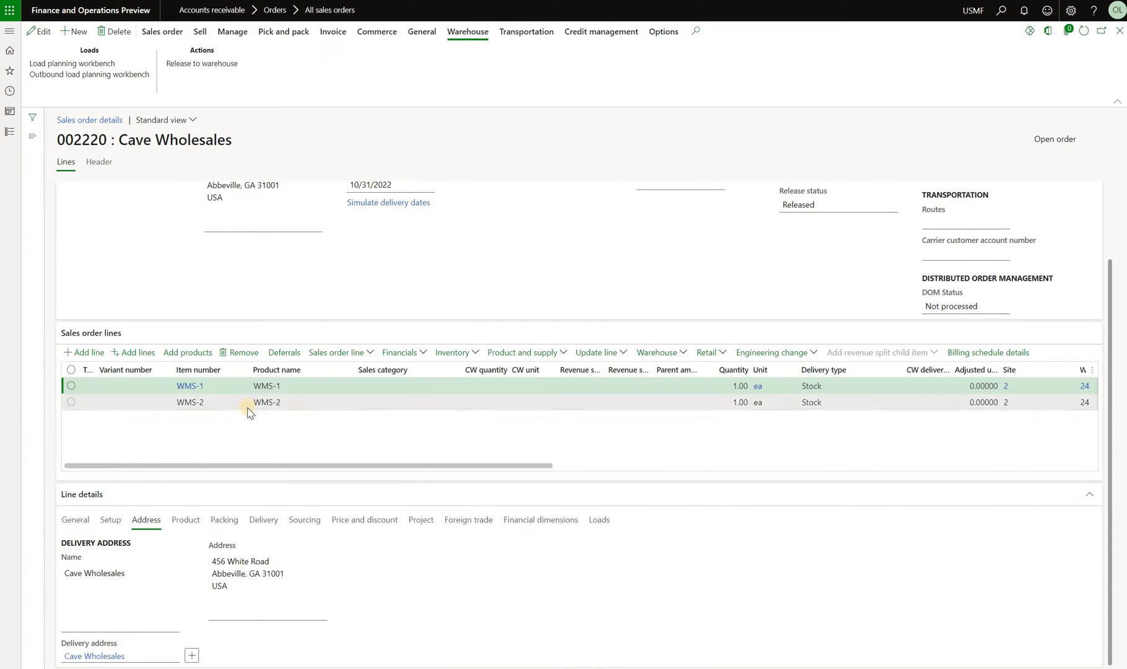
Compare the delivery addresses of the WMS-1 and WMS-2 lines on order 002220
{"action": "left_click", "coordinate": [265, 387]}
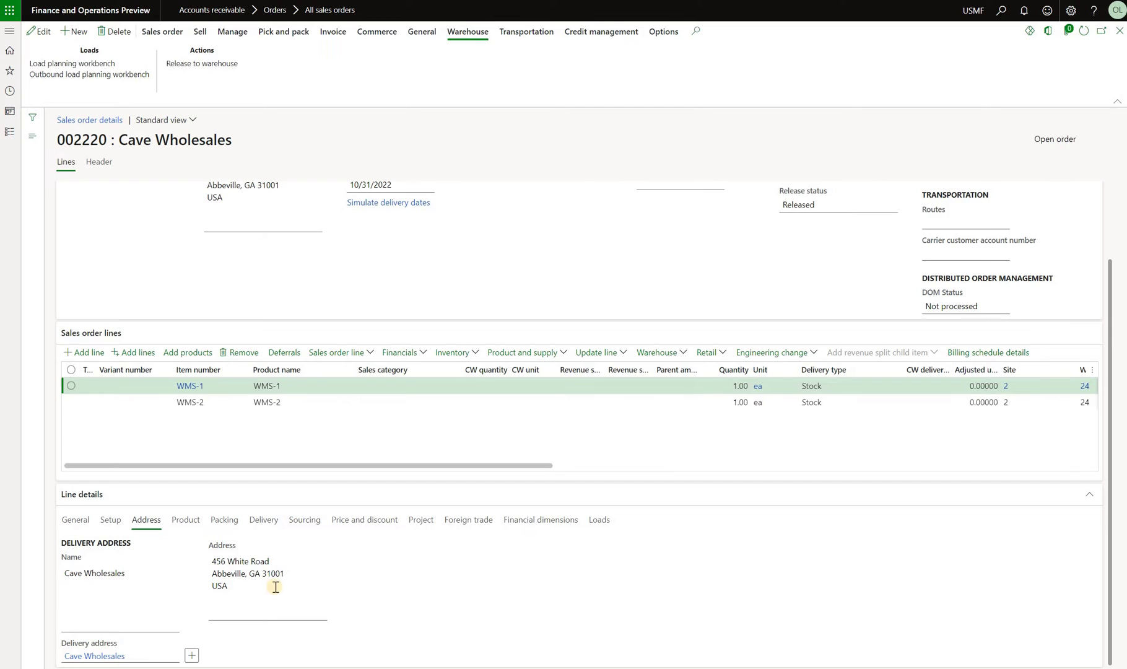
{"action": "left_click", "coordinate": [256, 402]}
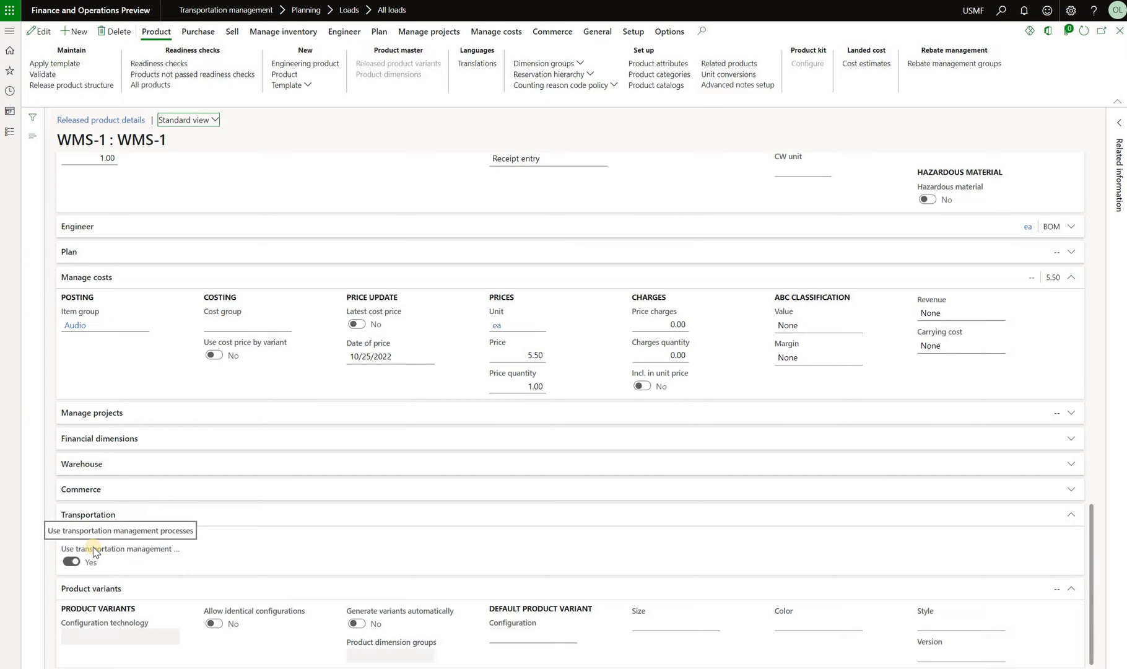
Confirm WMS-1's storage dimension group is Ware, then return to load USMF-000319
{"action": "scroll", "coordinate": [428, 457], "scroll_direction": "up", "scroll_amount": 5}
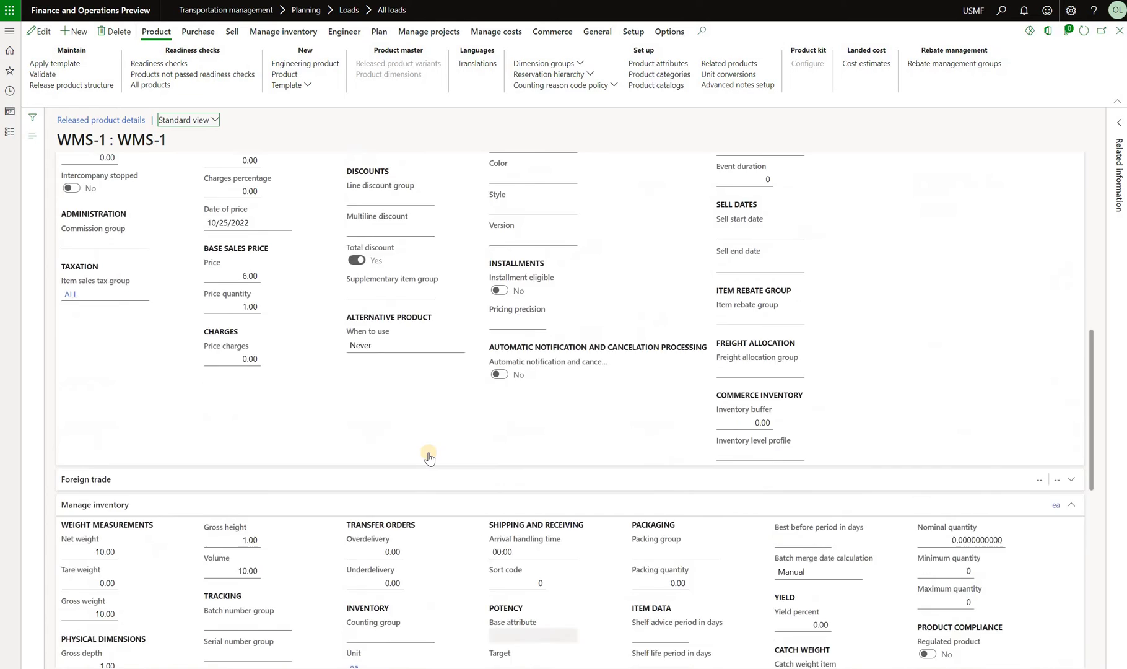
{"action": "scroll", "coordinate": [429, 457], "scroll_direction": "up", "scroll_amount": 5}
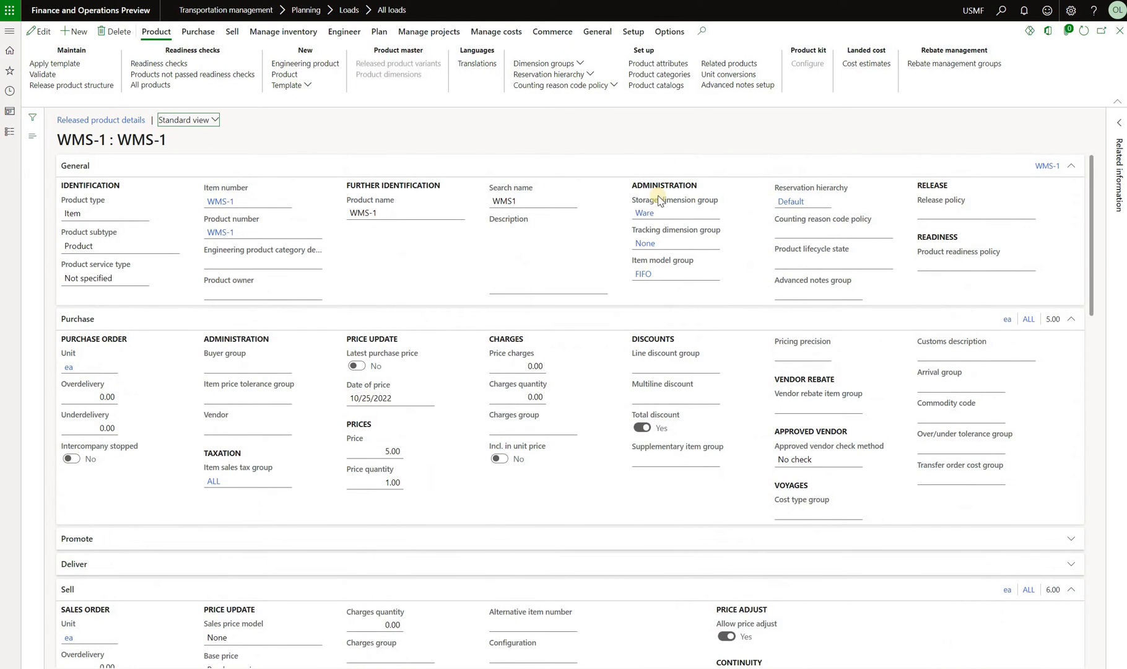
{"action": "mouse_move", "coordinate": [656, 216]}
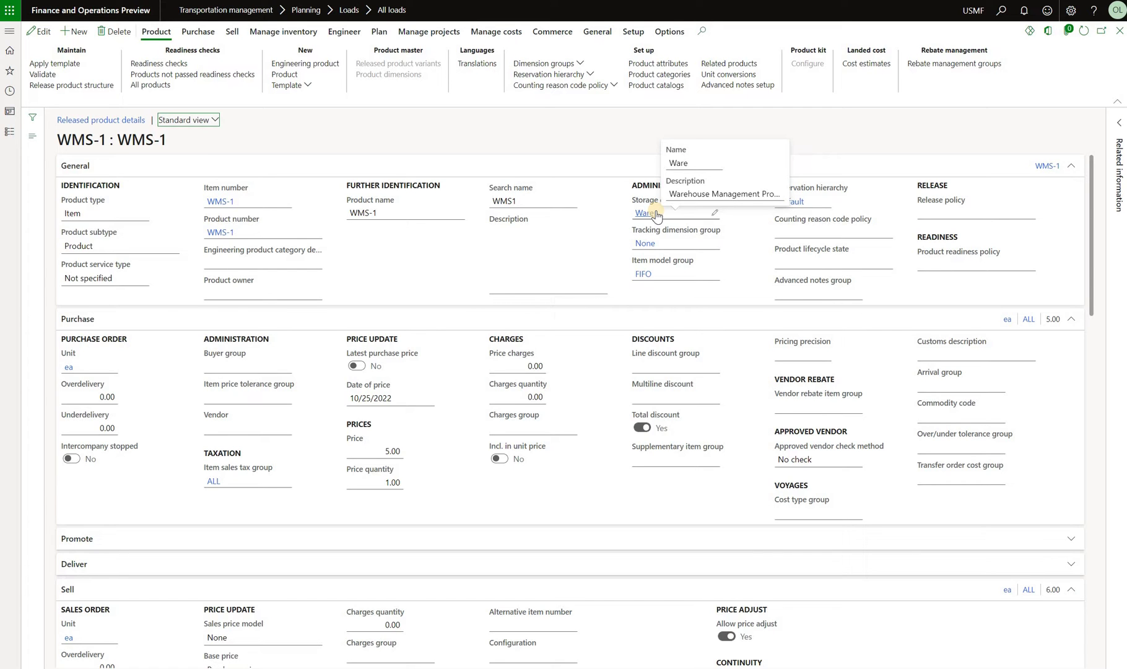
{"action": "key", "text": "Escape"}
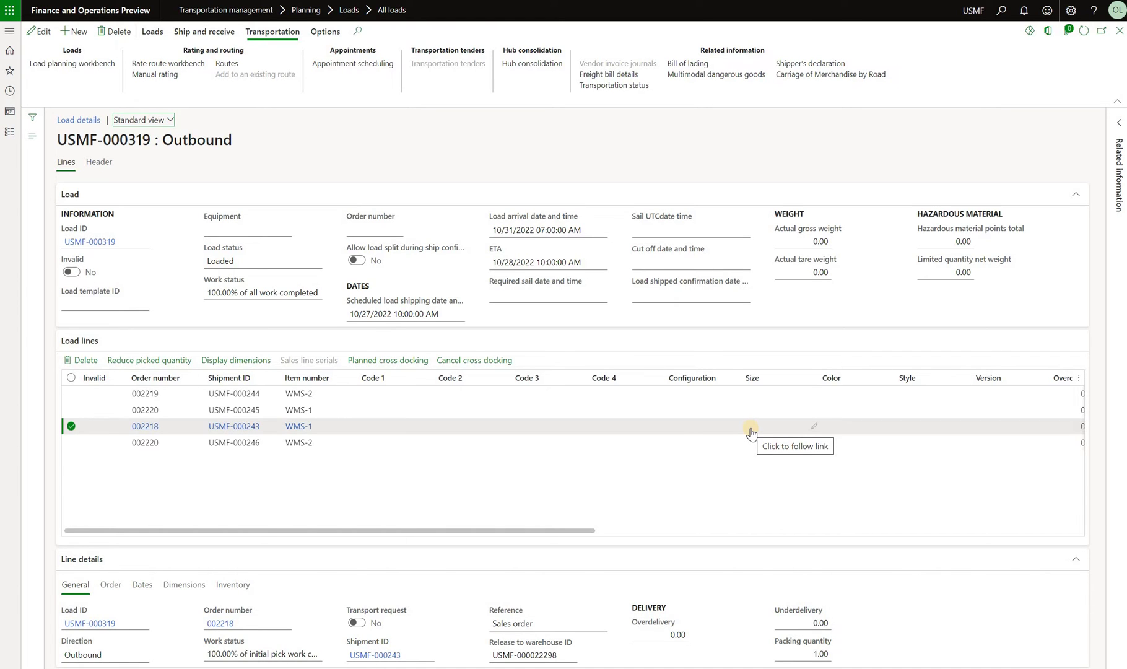
Route load USMF-000319 with rates and open the 3,300.00 24-CA-GA route plan
{"action": "left_click", "coordinate": [192, 64]}
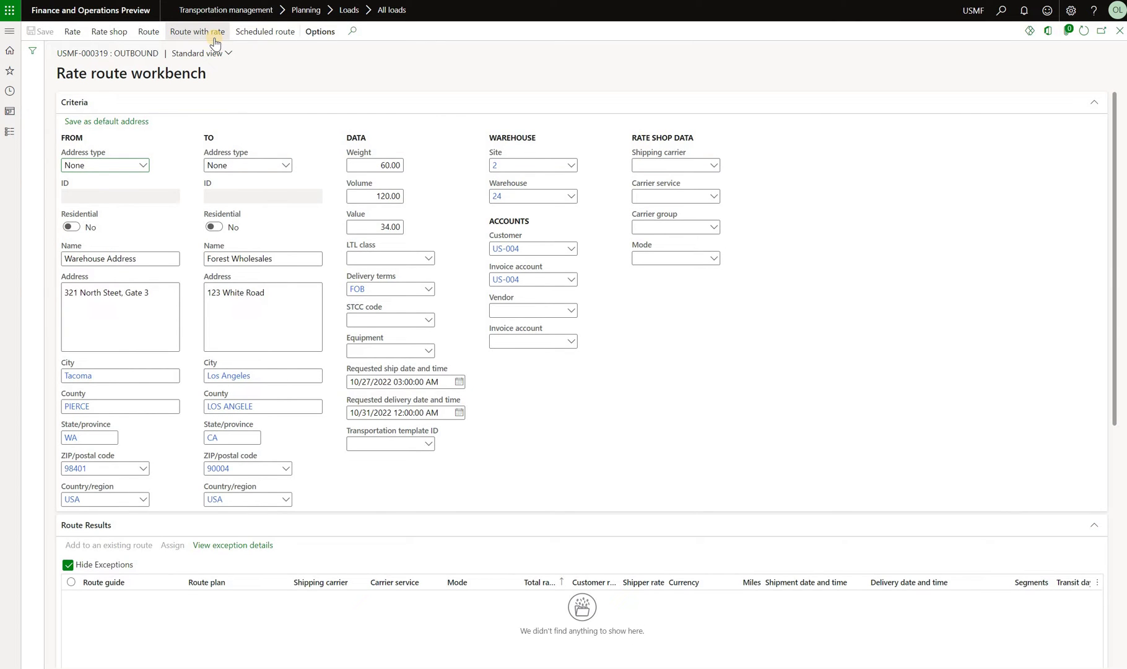
{"action": "left_click", "coordinate": [215, 38]}
{"action": "scroll", "coordinate": [182, 337], "scroll_direction": "down", "scroll_amount": 1}
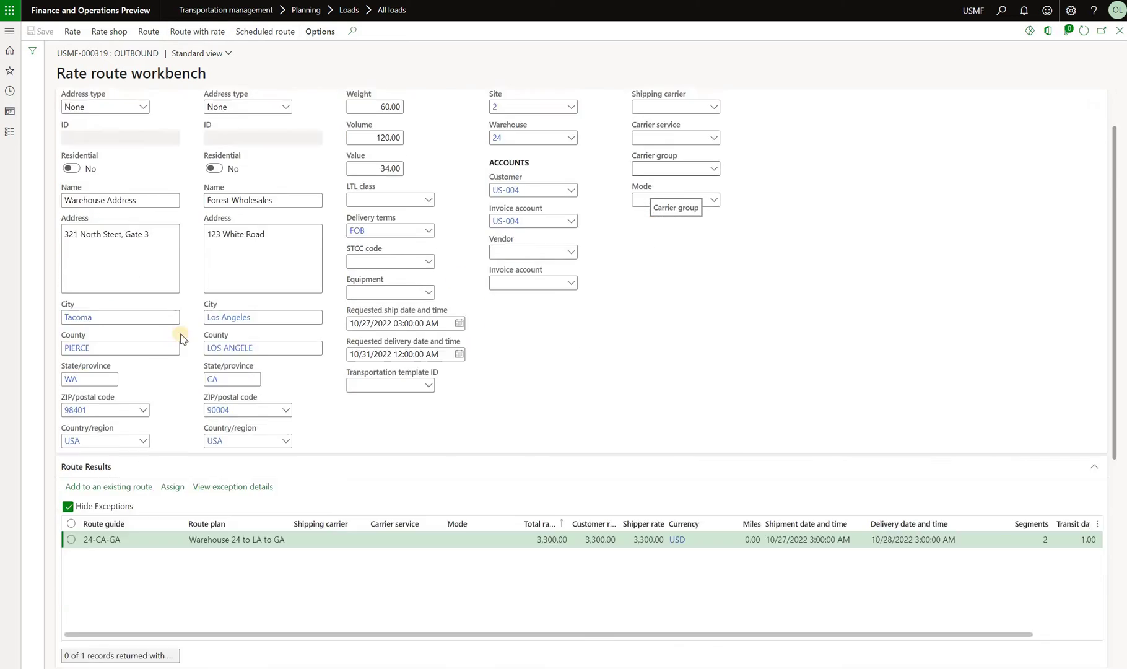
{"action": "scroll", "coordinate": [182, 337], "scroll_direction": "down", "scroll_amount": 2}
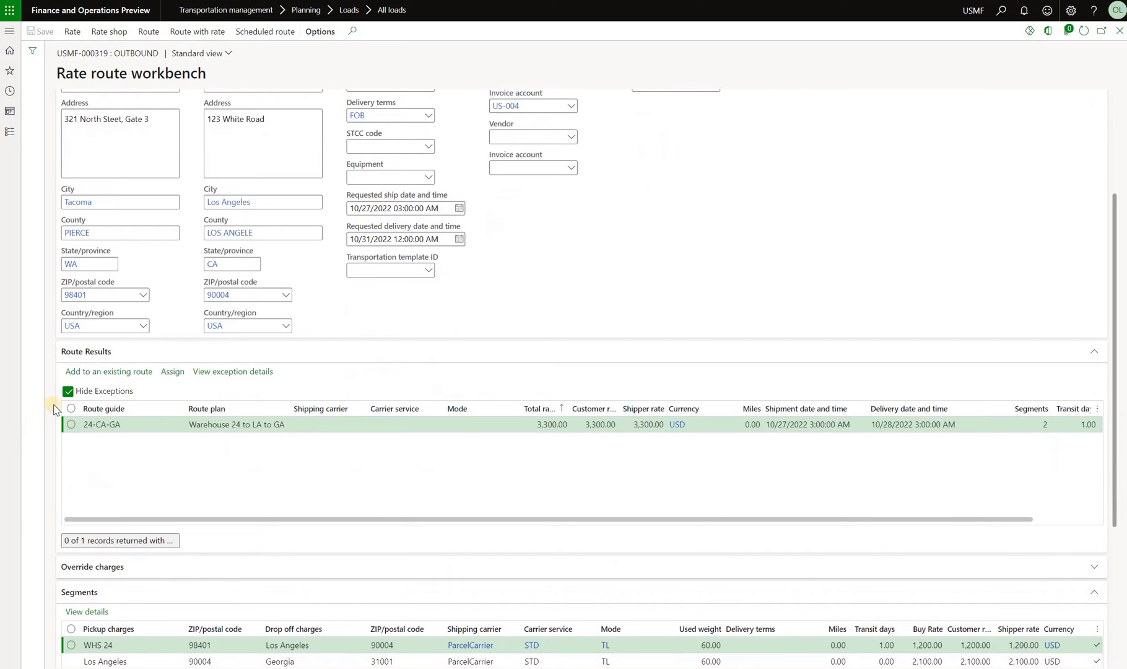
{"action": "left_click", "coordinate": [523, 456]}
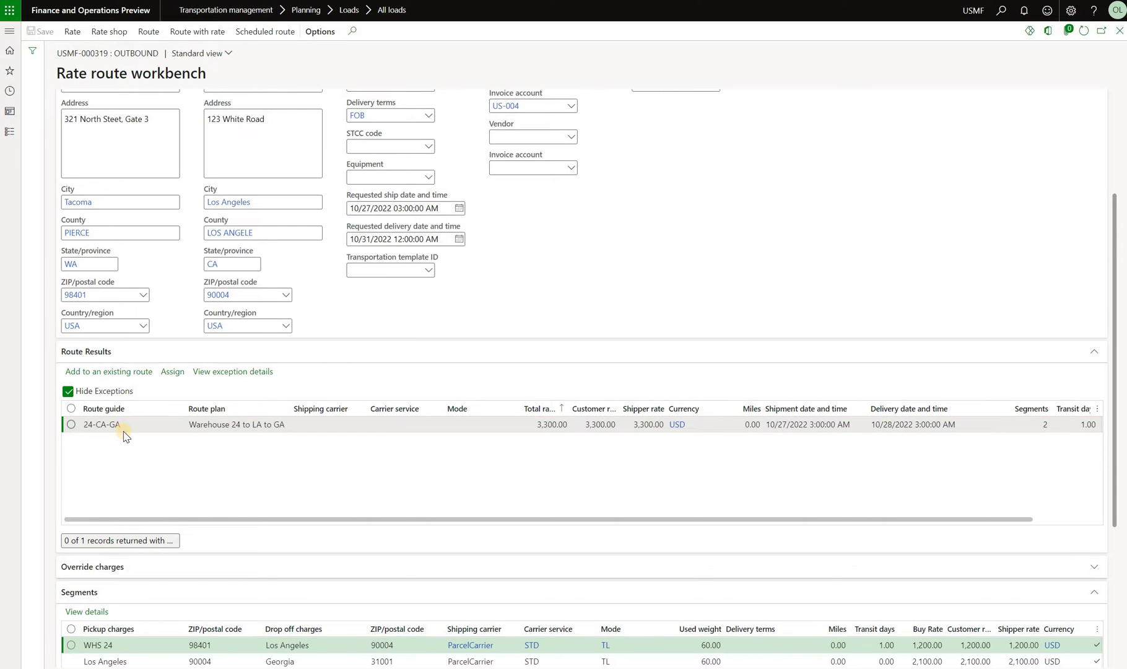
{"action": "left_click", "coordinate": [99, 424]}
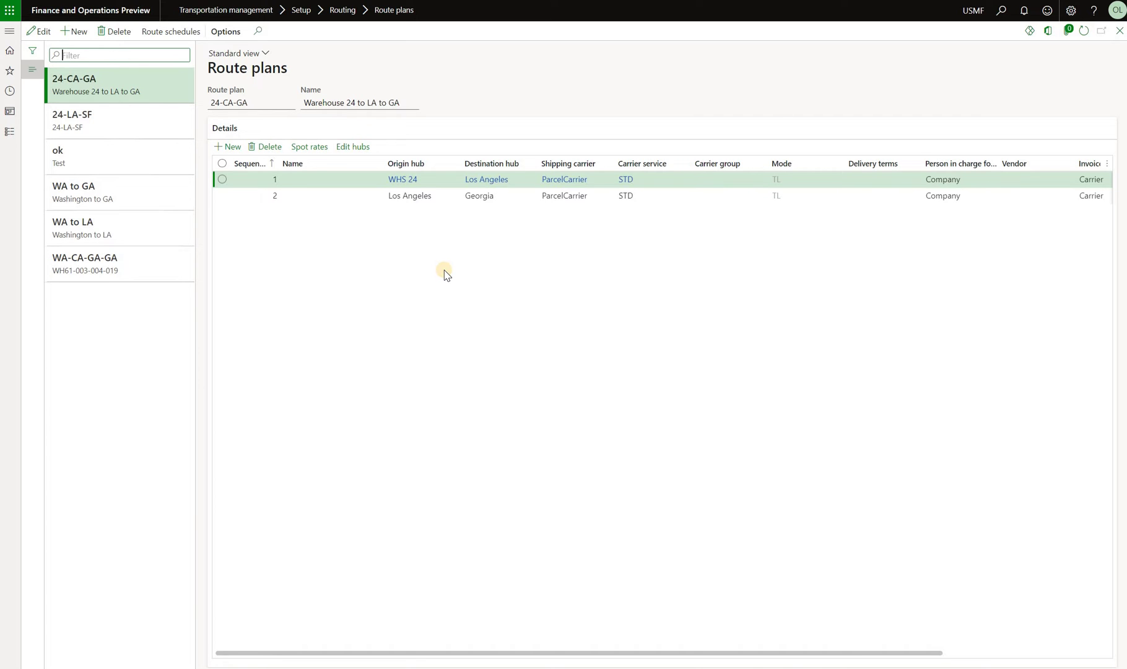
Inspect the Los Angeles to Georgia leg of route plan 24-CA-GA
{"action": "left_click", "coordinate": [488, 196]}
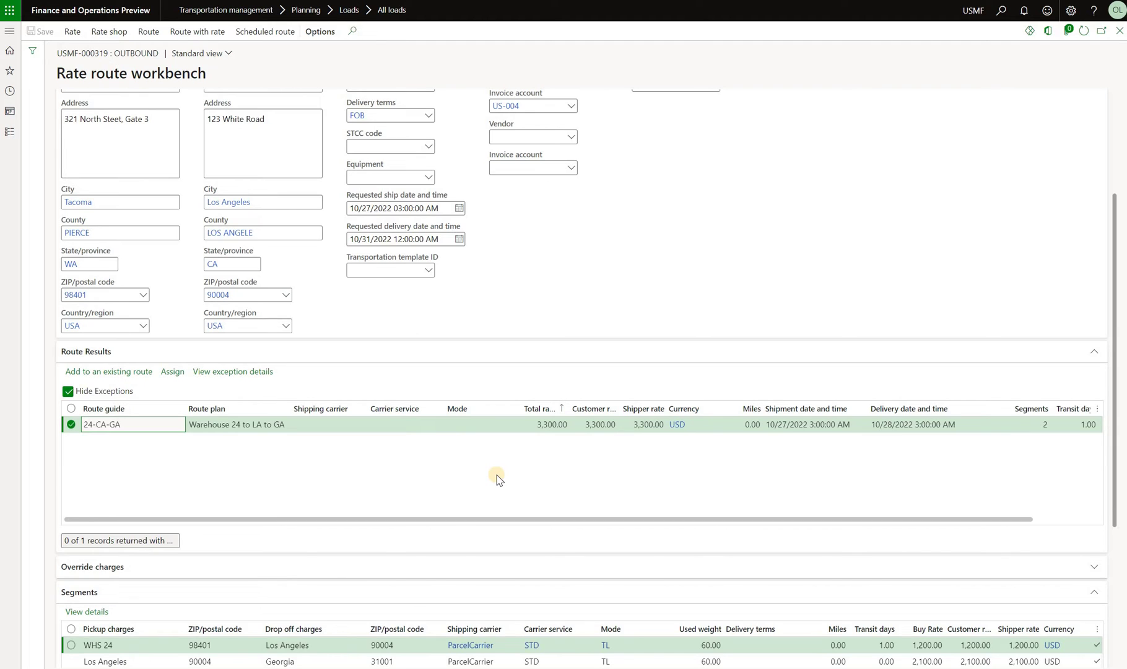
Check the line weights on the Los Angeles leg, then assign route 24-CA-GA to the load
{"action": "scroll", "coordinate": [499, 480], "scroll_direction": "down", "scroll_amount": 3}
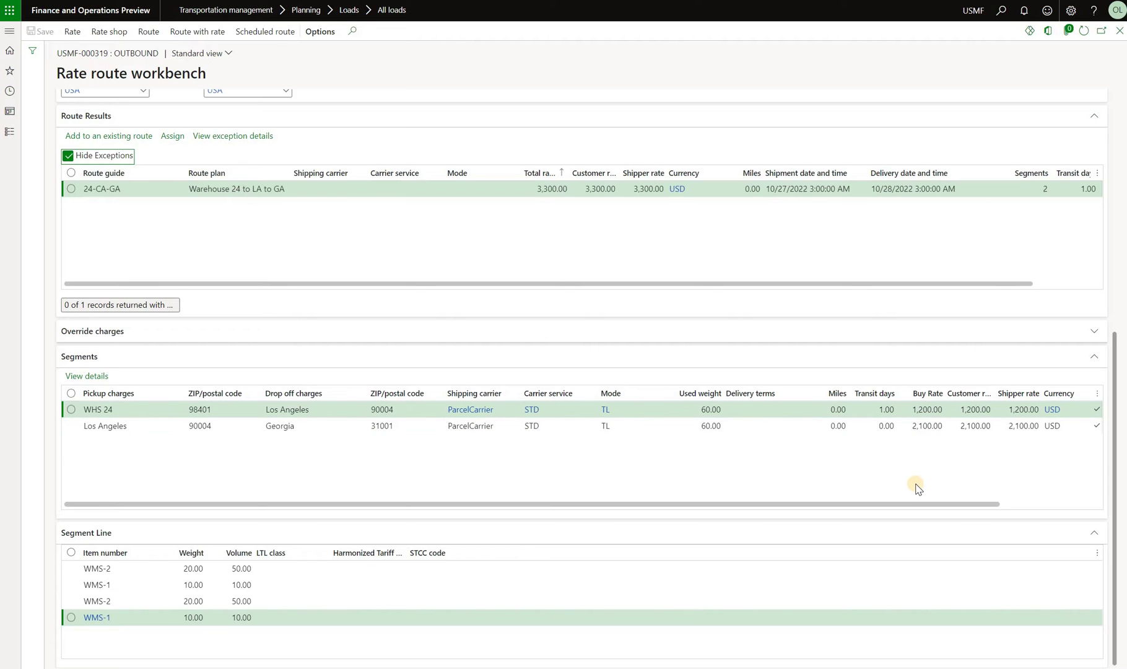
{"action": "left_click", "coordinate": [916, 427]}
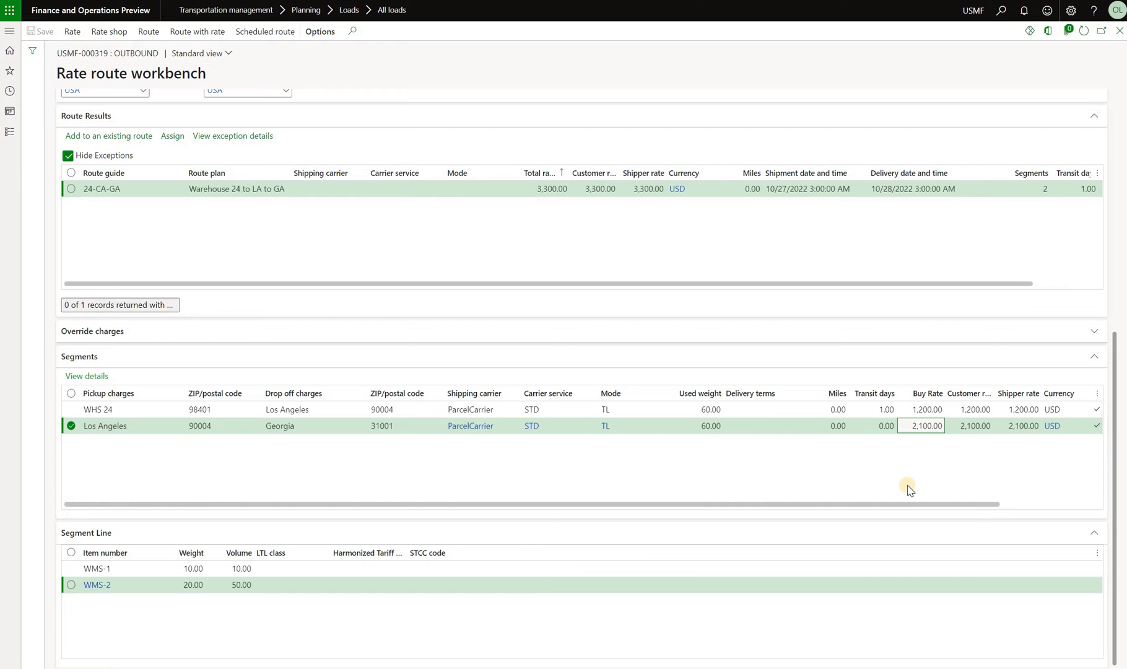
{"action": "scroll", "coordinate": [560, 300], "scroll_direction": "up", "scroll_amount": 3}
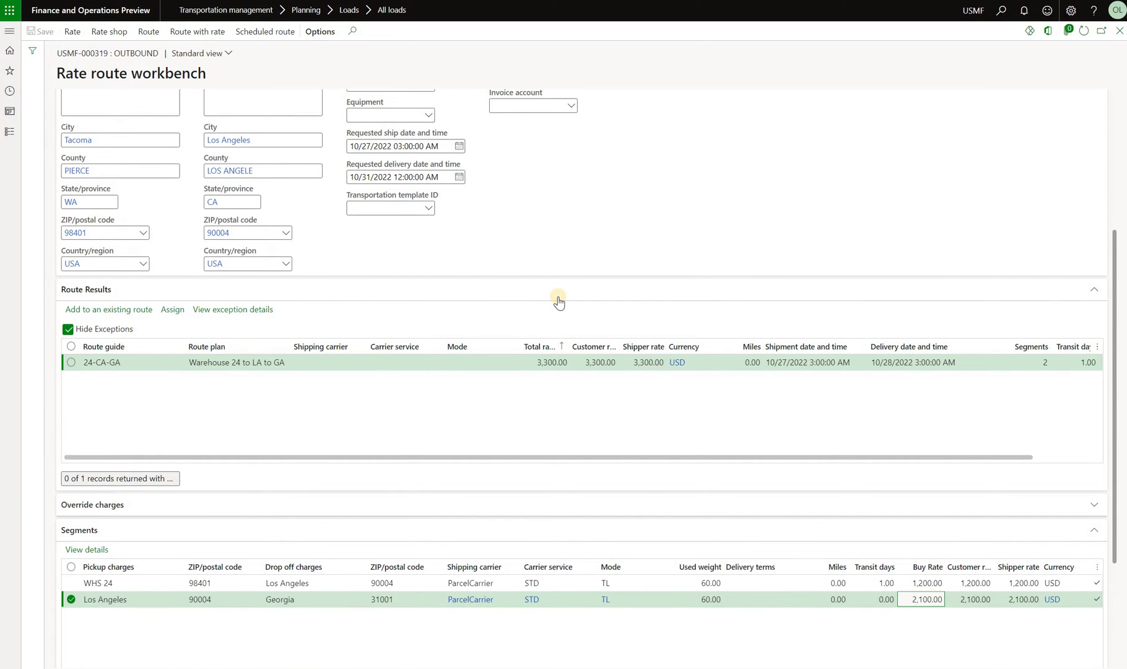
{"action": "left_click", "coordinate": [168, 313]}
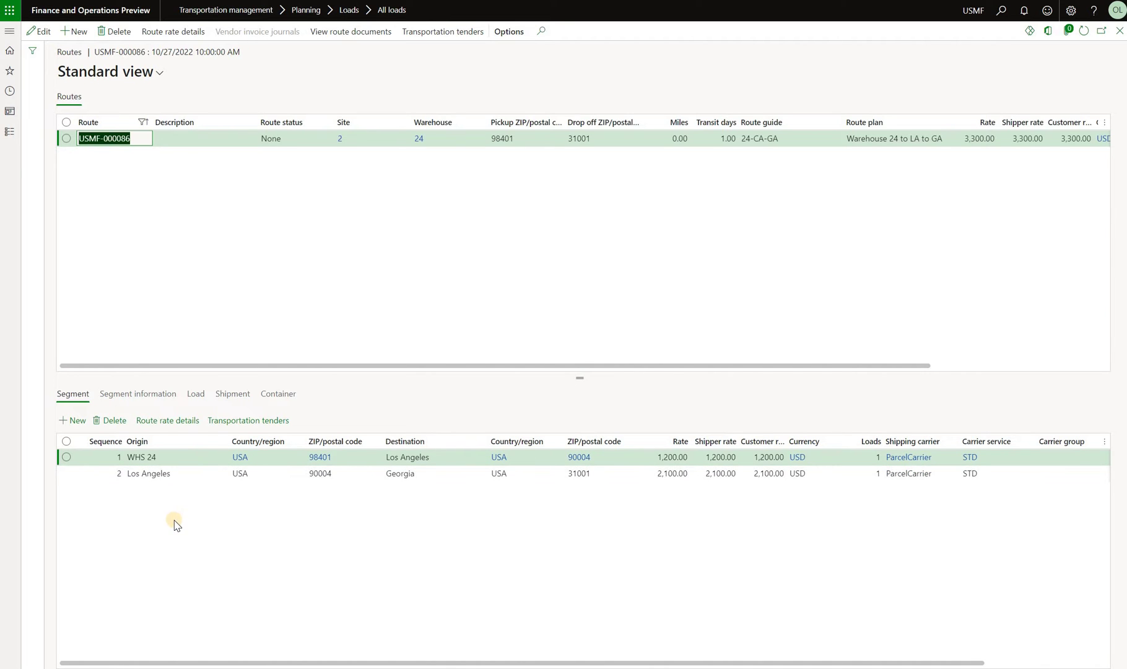
Review route USMF-000086's shipments and its Los Angeles–Georgia segment
{"action": "left_click", "coordinate": [234, 394]}
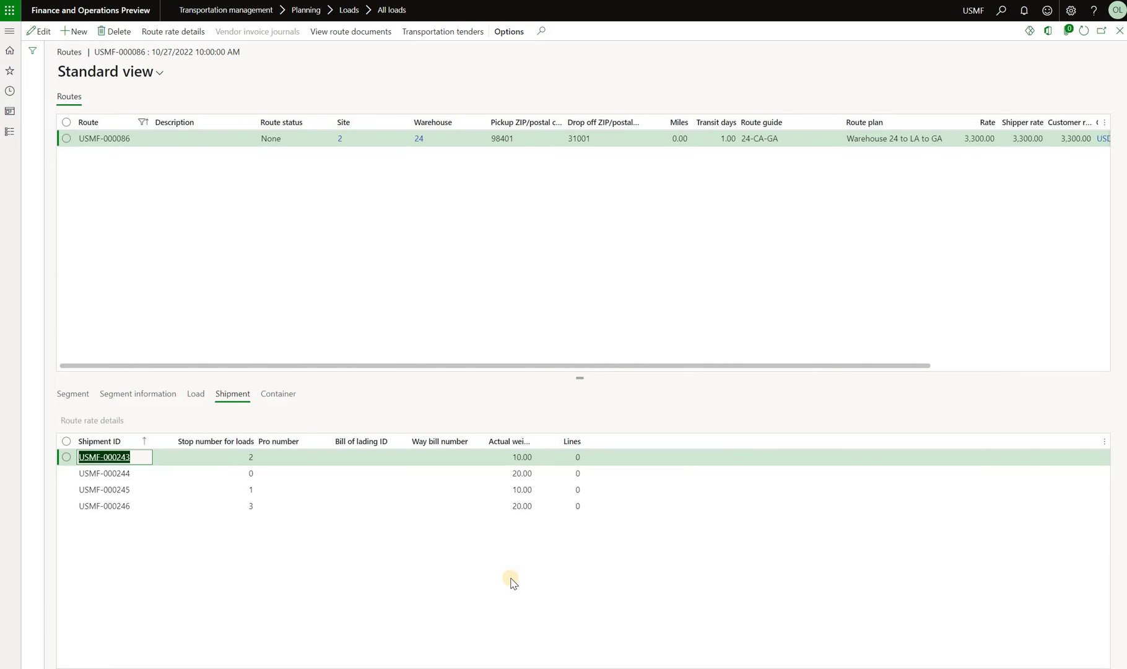
{"action": "left_click", "coordinate": [73, 393]}
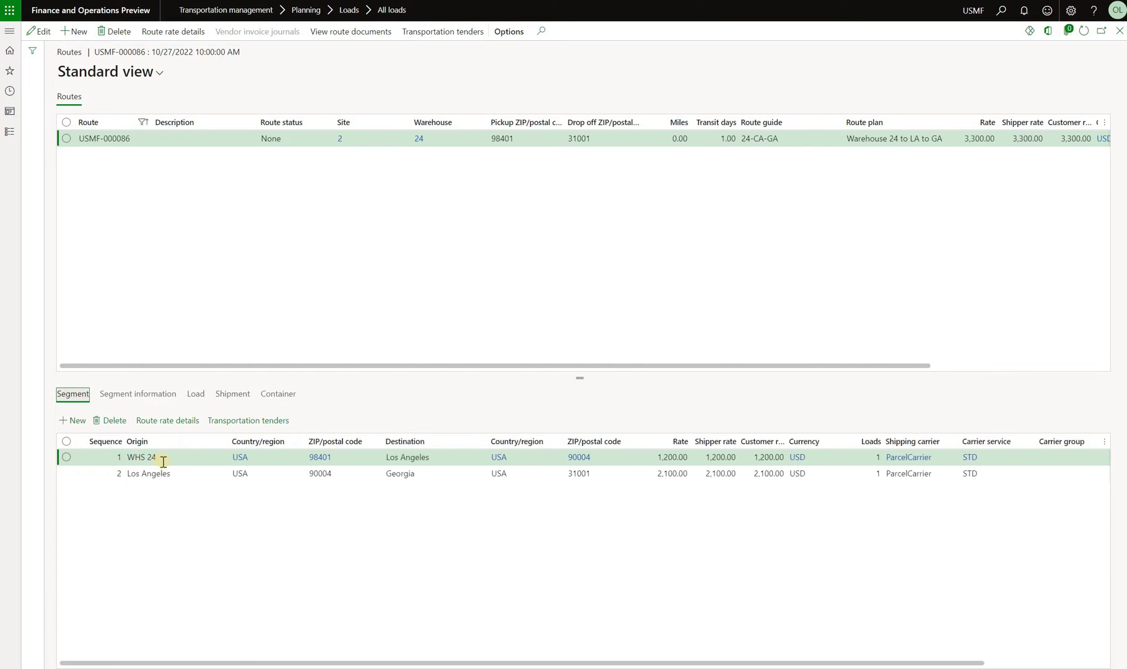
{"action": "left_click", "coordinate": [165, 477]}
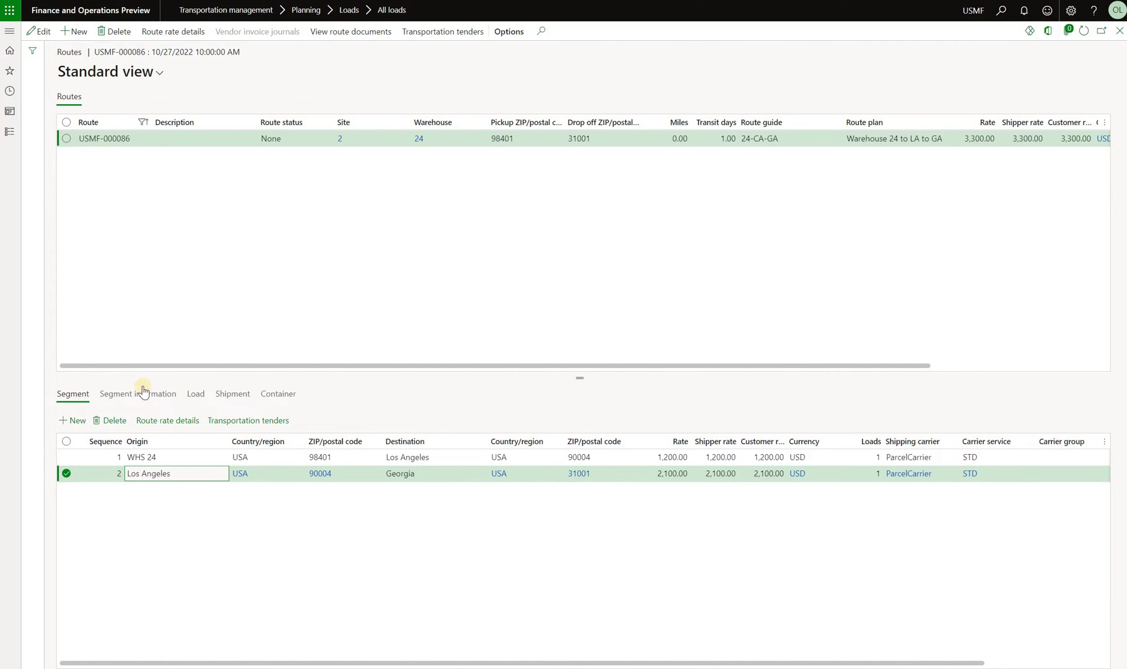
{"action": "left_click", "coordinate": [232, 394]}
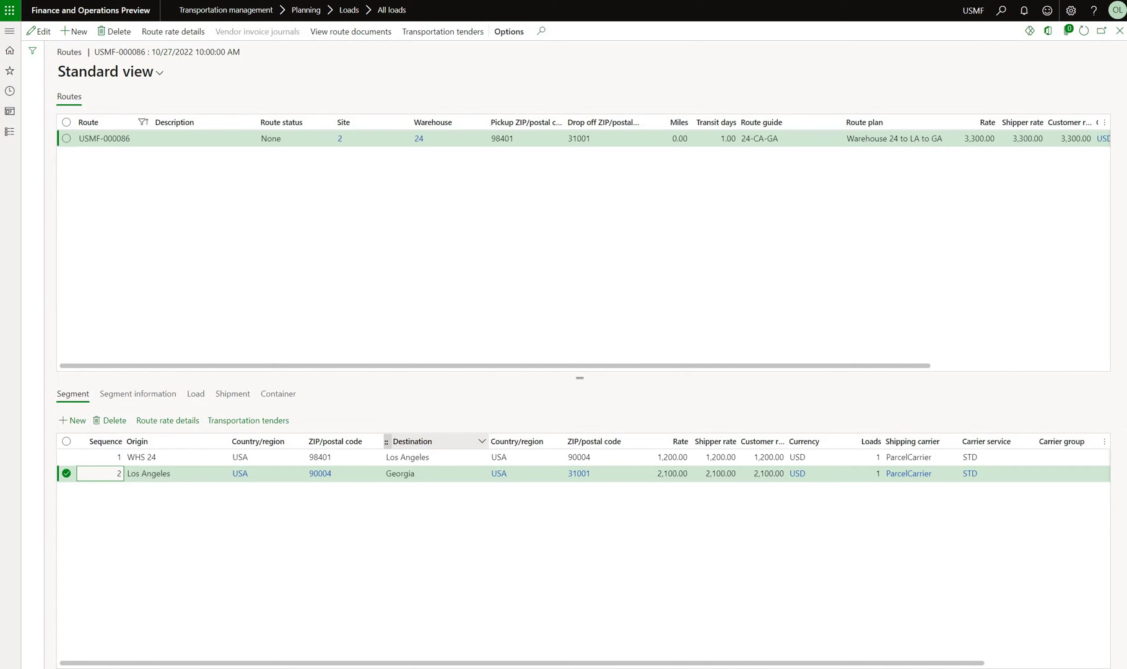
Verify the load's work header and BAYDOOR put line are Closed, then return to the load
{"action": "left_click", "coordinate": [1120, 34]}
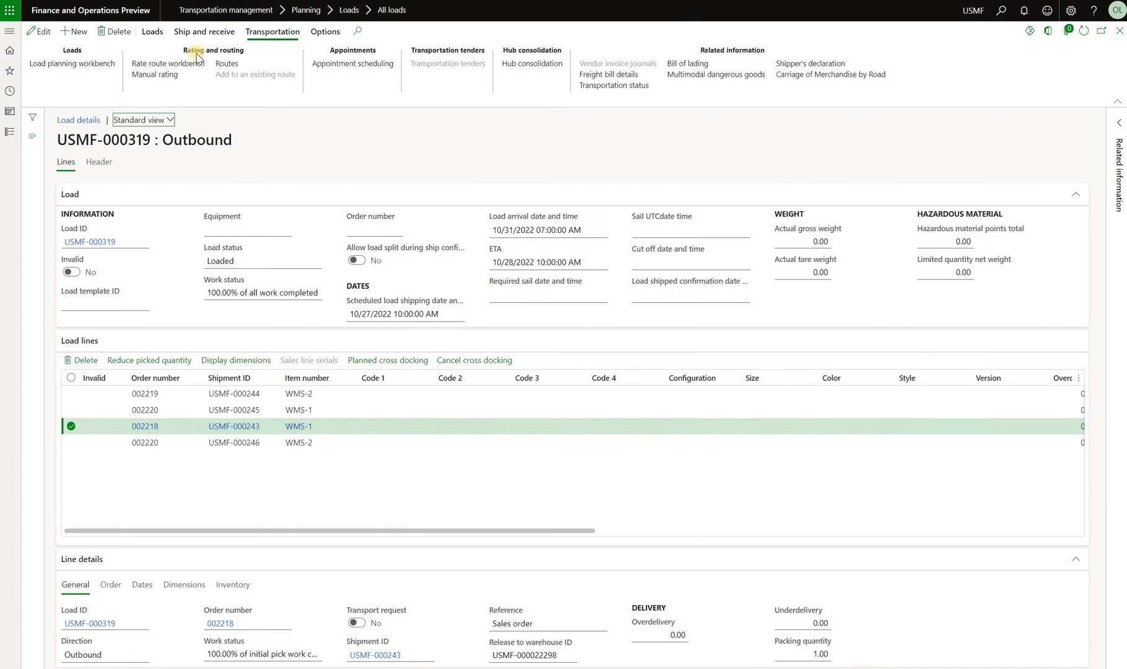
{"action": "left_click", "coordinate": [225, 38]}
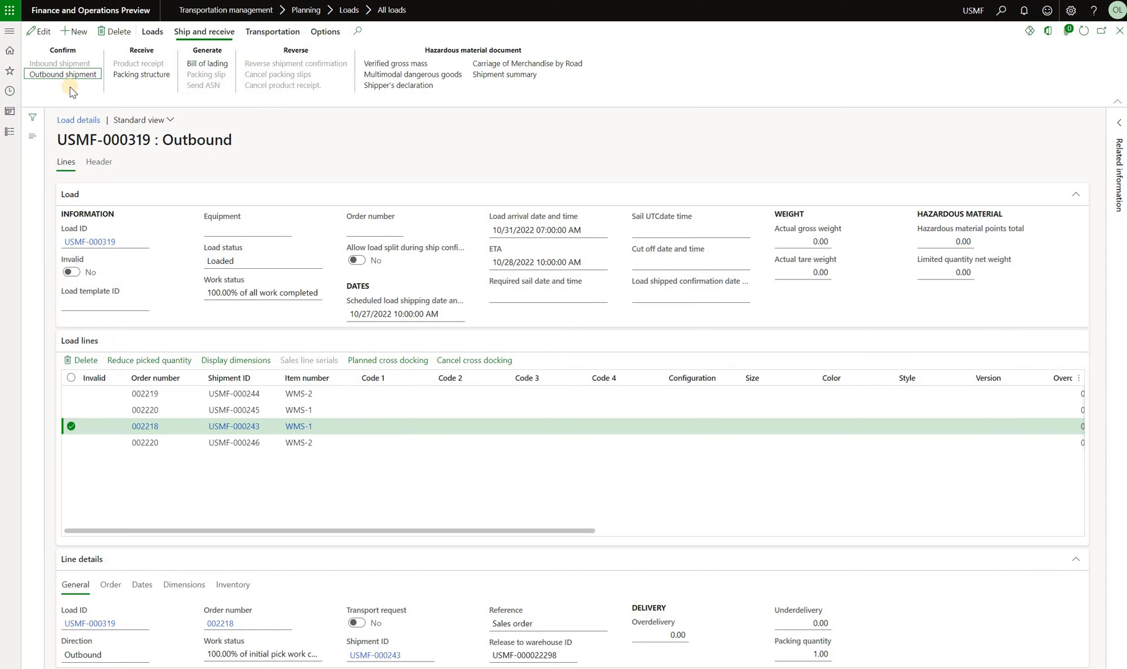
{"action": "left_click", "coordinate": [149, 38]}
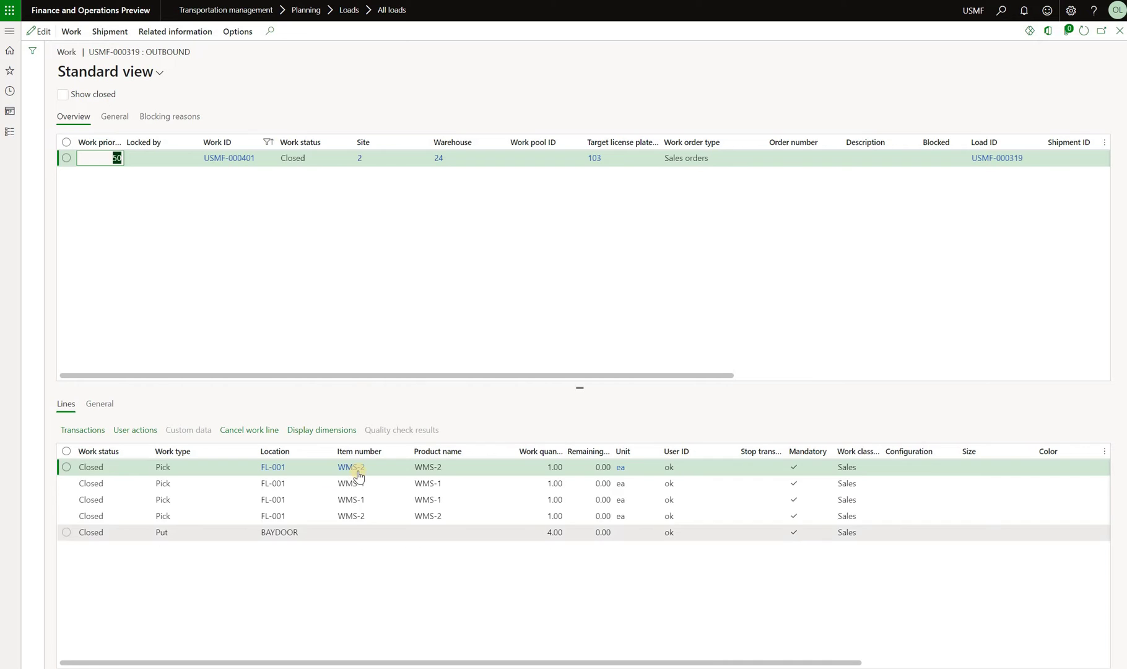
{"action": "left_click", "coordinate": [417, 573]}
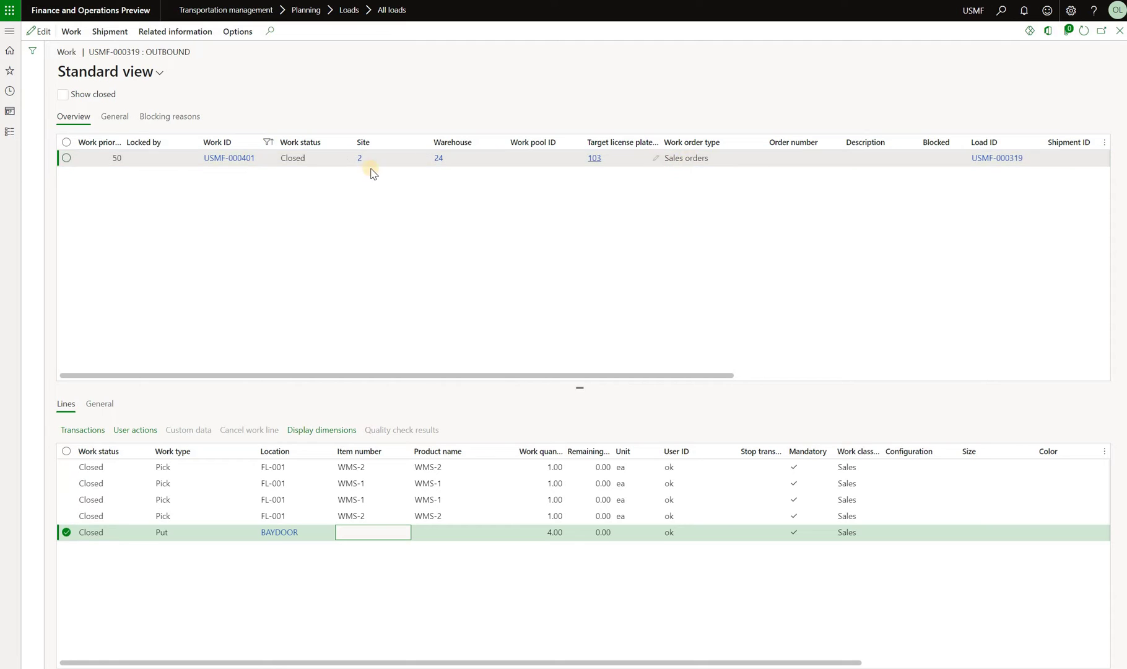
{"action": "left_click", "coordinate": [294, 164]}
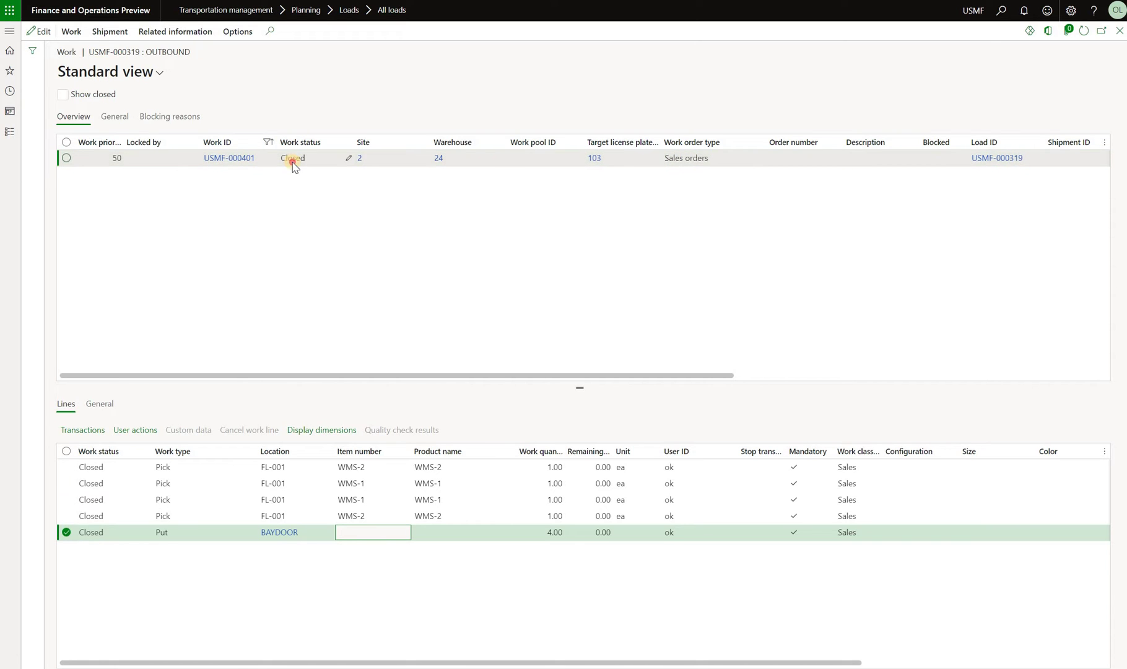
{"action": "left_click", "coordinate": [1119, 32]}
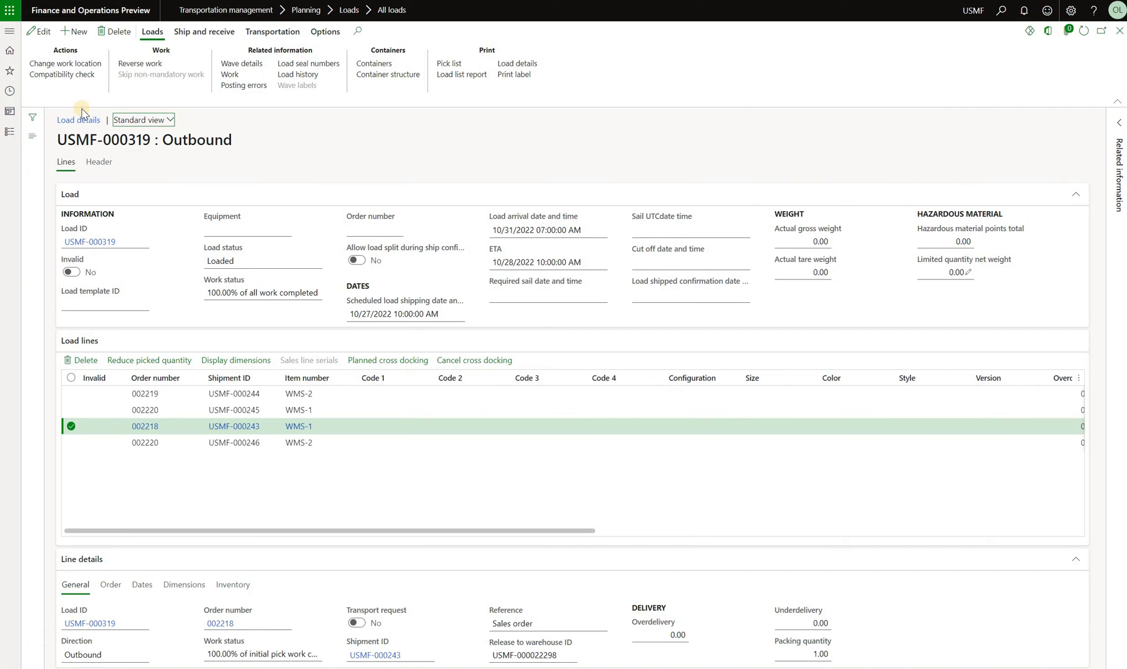
Ship-confirm load USMF-000319 to Shipped and check the first freight bill's 1,200.00 rate
{"action": "left_click", "coordinate": [204, 31]}
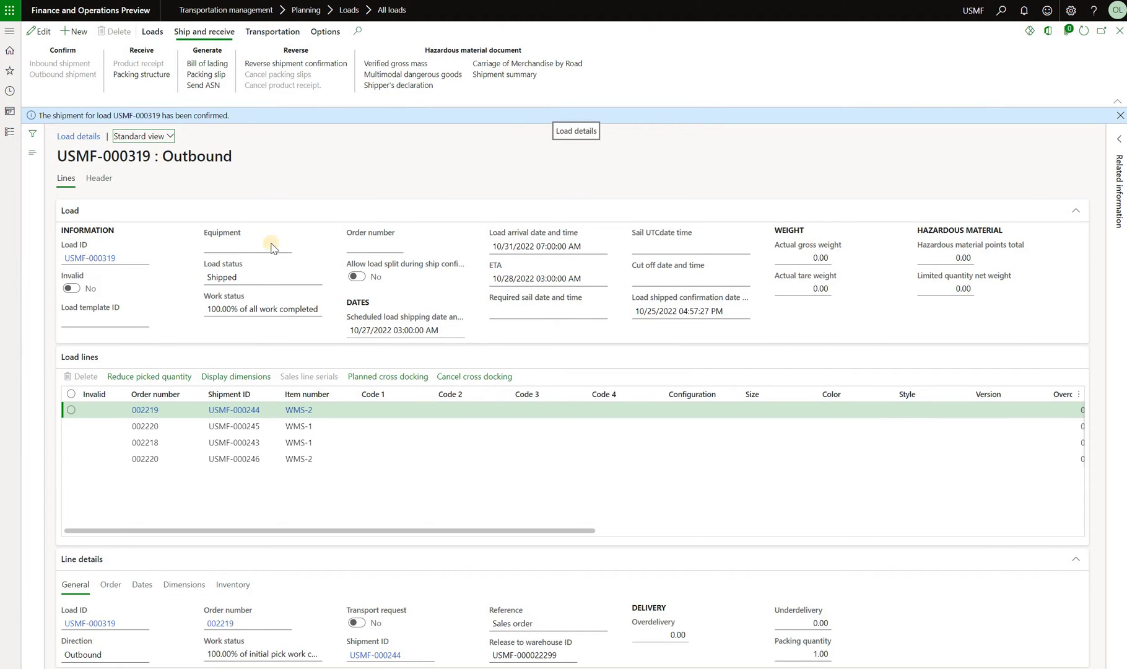
{"action": "left_click", "coordinate": [267, 277]}
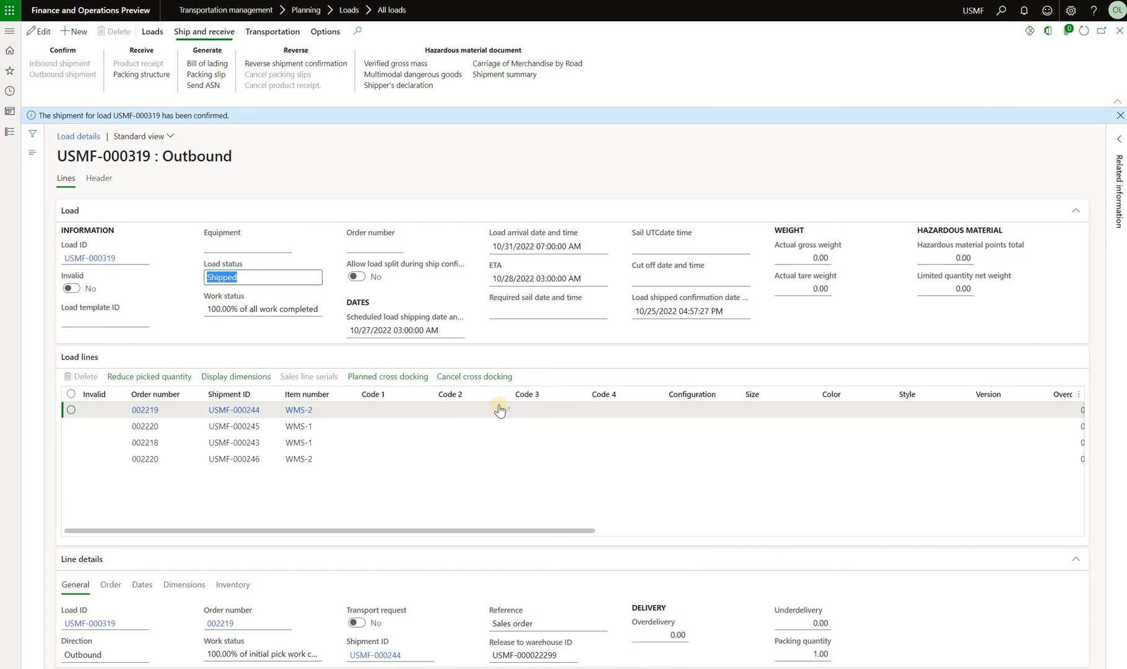
{"action": "left_click", "coordinate": [270, 31]}
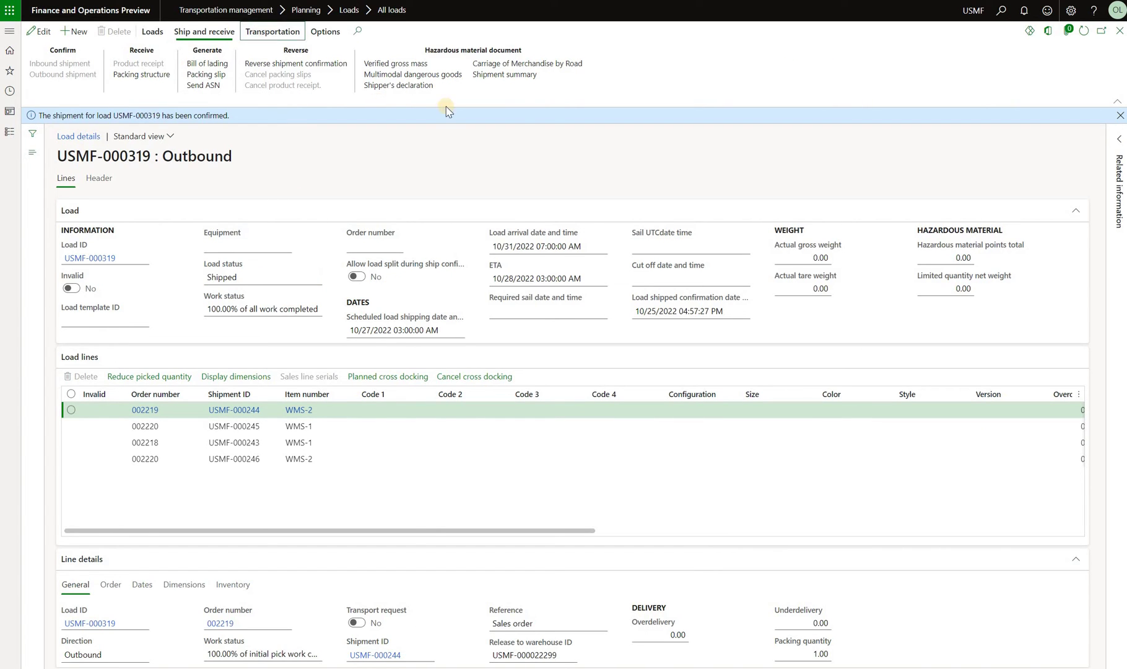
{"action": "left_click", "coordinate": [616, 75]}
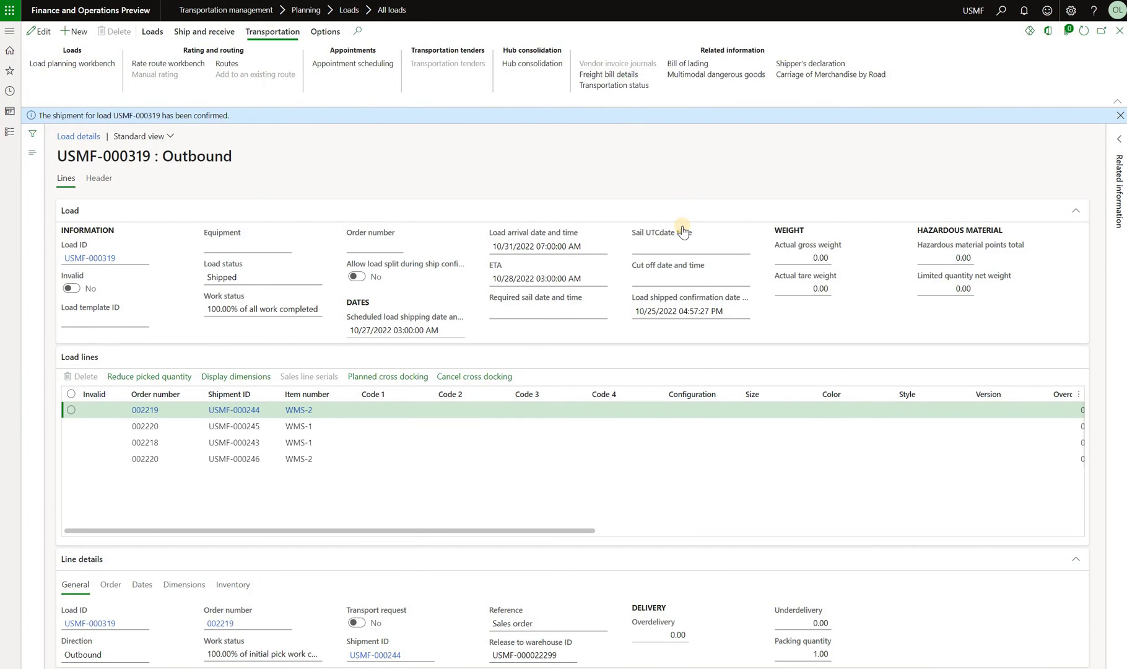
{"action": "left_click", "coordinate": [276, 315]}
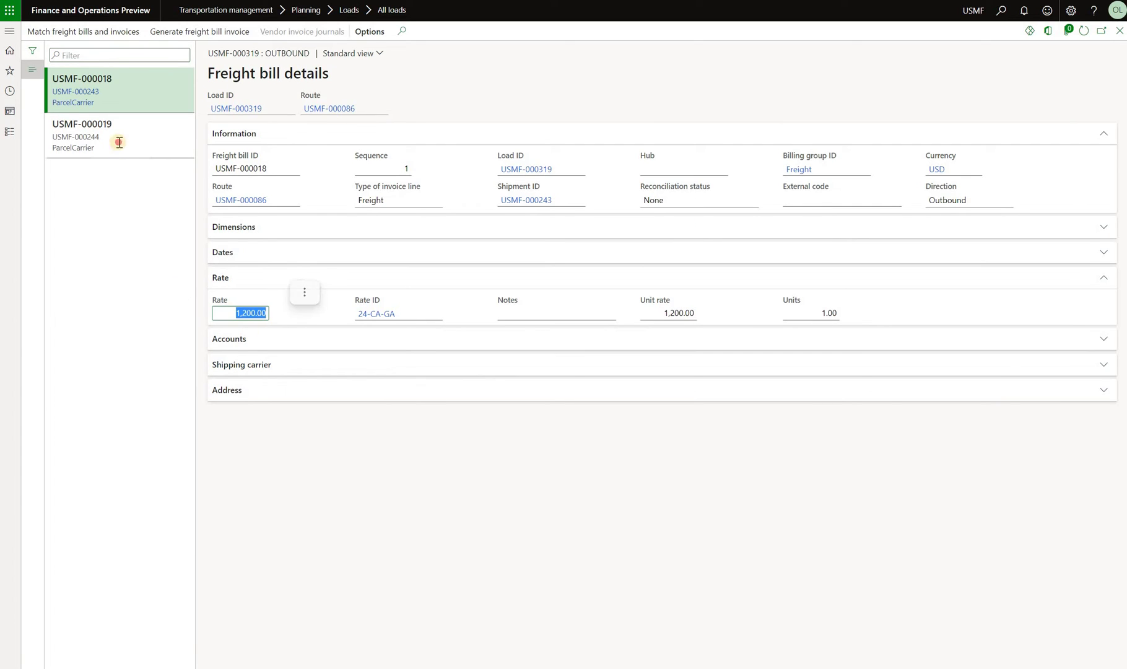
Check freight bill USMF-000019's 2,100.00 rate, then close the freight bills
{"action": "left_click", "coordinate": [115, 143]}
{"action": "left_click", "coordinate": [274, 309]}
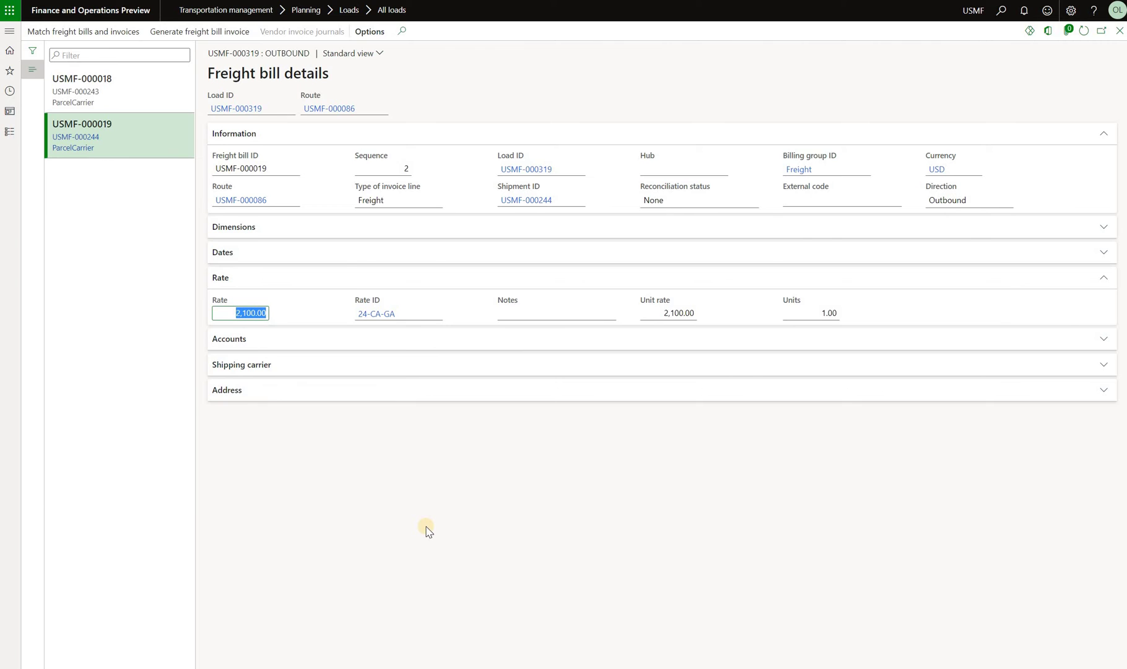
{"action": "left_click", "coordinate": [1120, 31]}
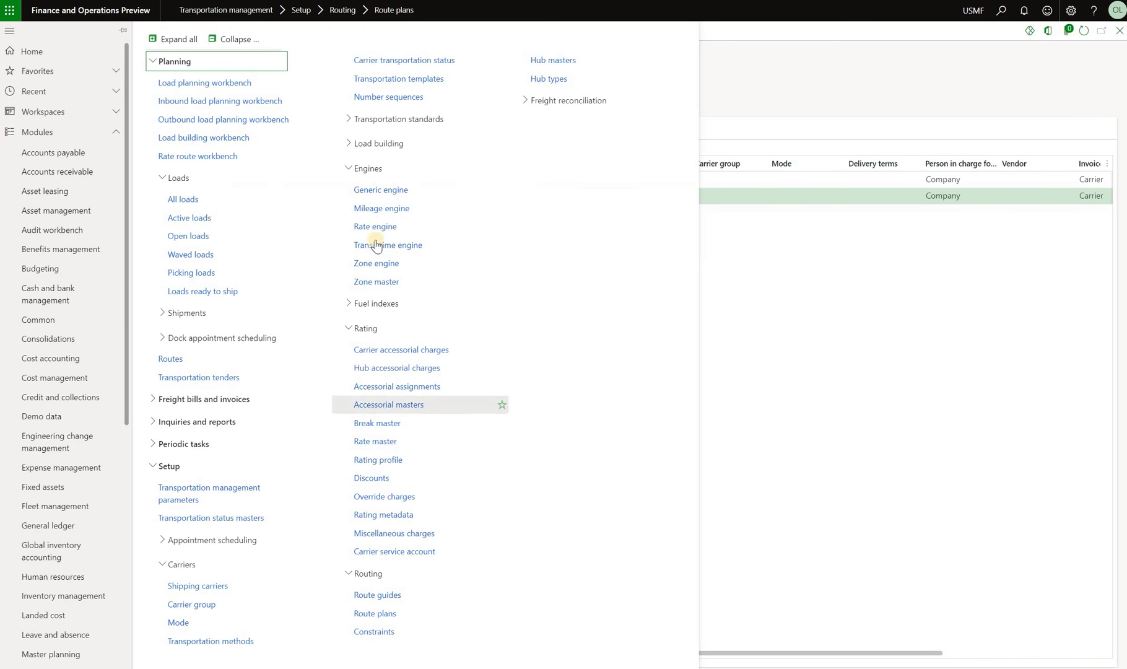
Inspect the AppWeight generic engine's ApportionmentUnit parameter value
{"action": "left_click", "coordinate": [399, 190]}
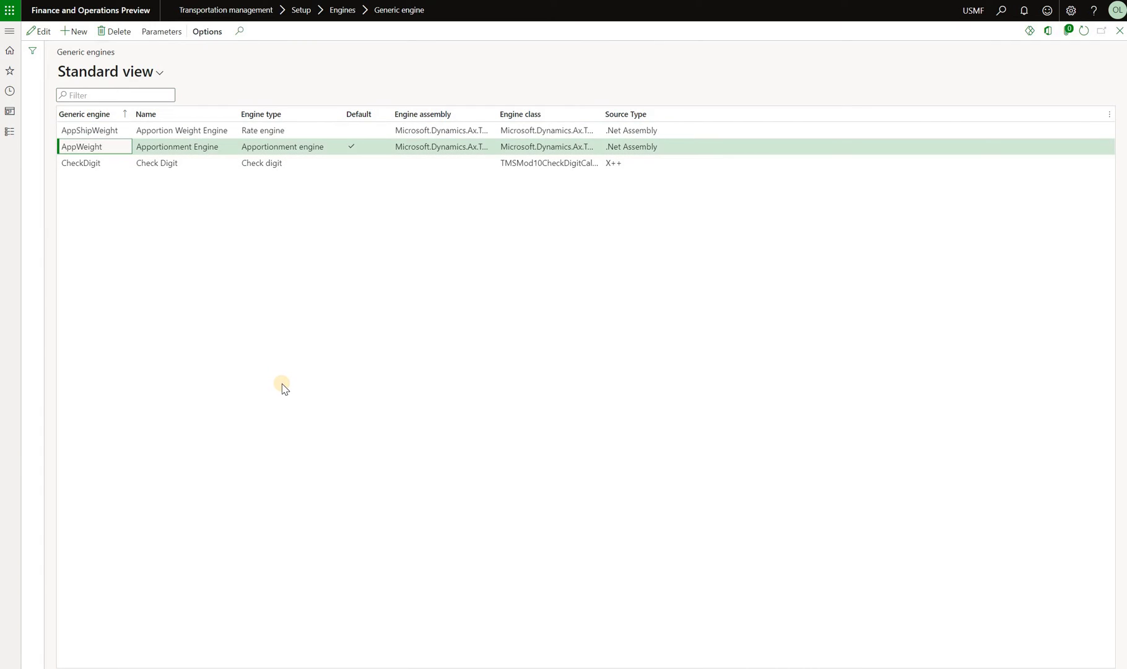
{"action": "left_click", "coordinate": [155, 32]}
{"action": "left_click", "coordinate": [192, 161]}
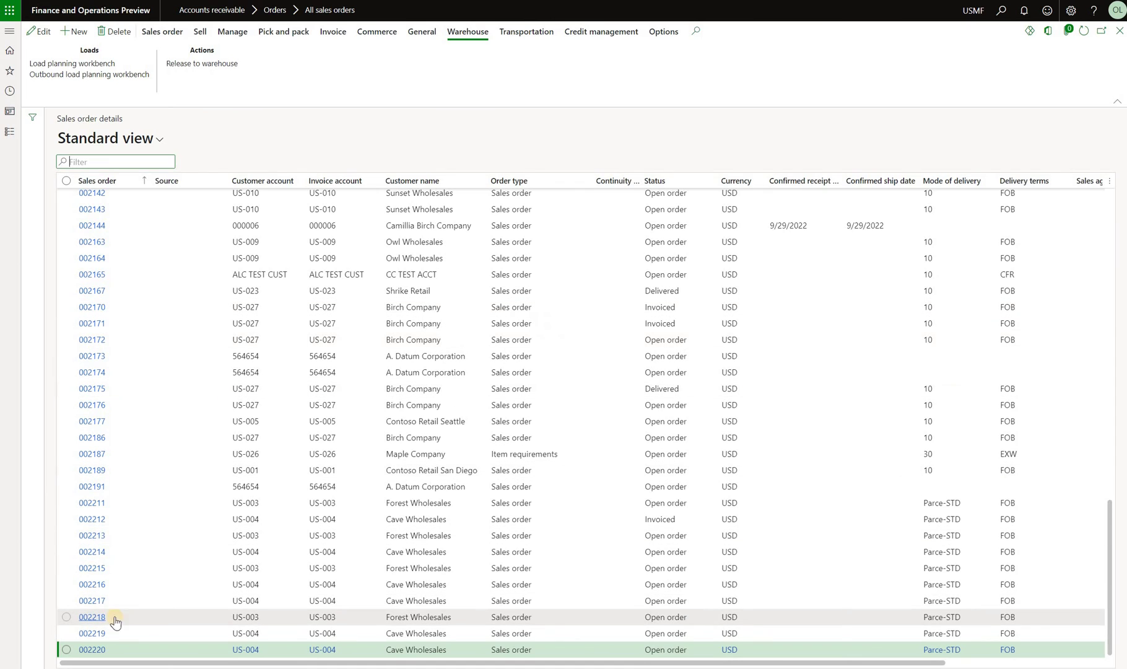
Open sales order 002218's header and display its FOB delivery terms
{"action": "left_click", "coordinate": [146, 617]}
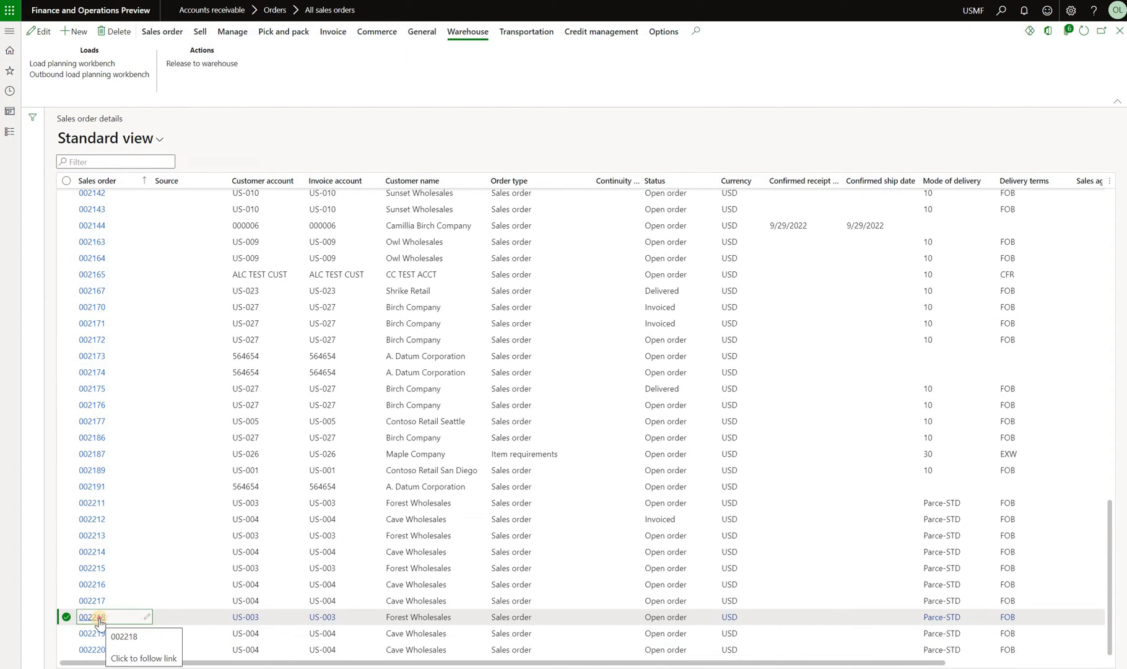
{"action": "left_click", "coordinate": [97, 617]}
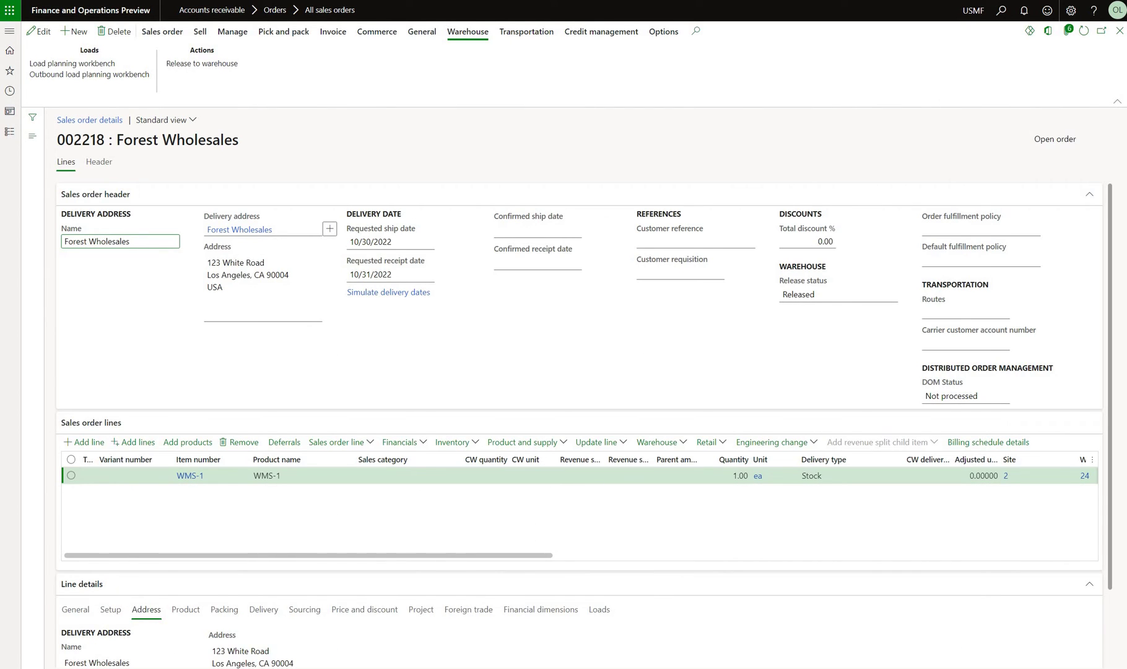
{"action": "left_click", "coordinate": [101, 162]}
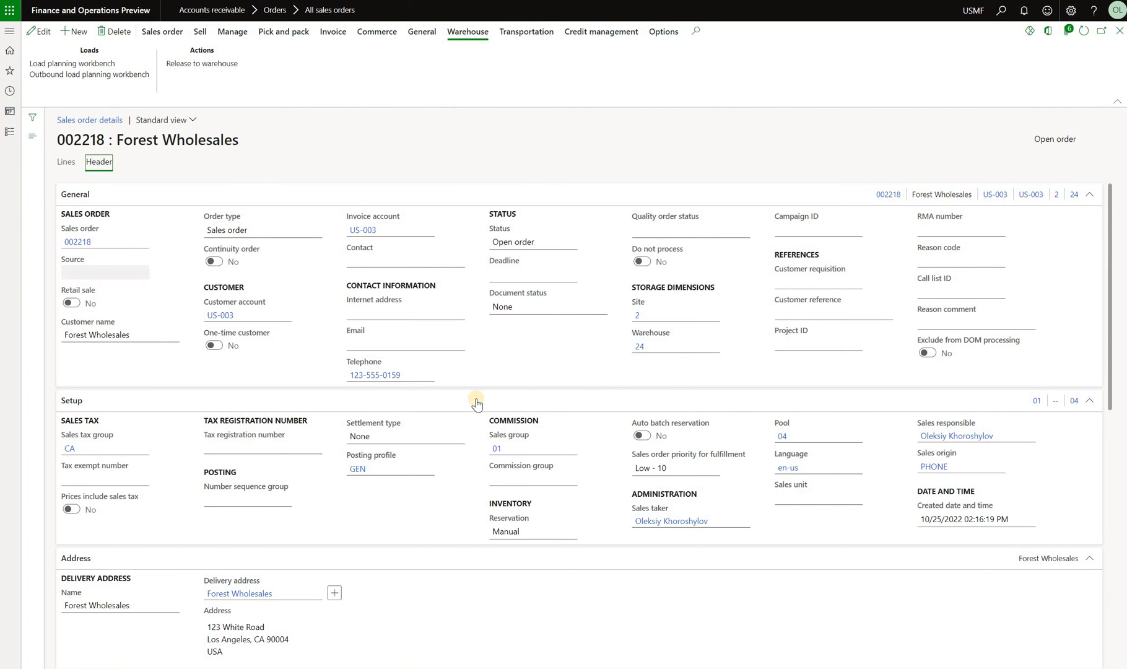
{"action": "scroll", "coordinate": [654, 390], "scroll_direction": "down", "scroll_amount": 6}
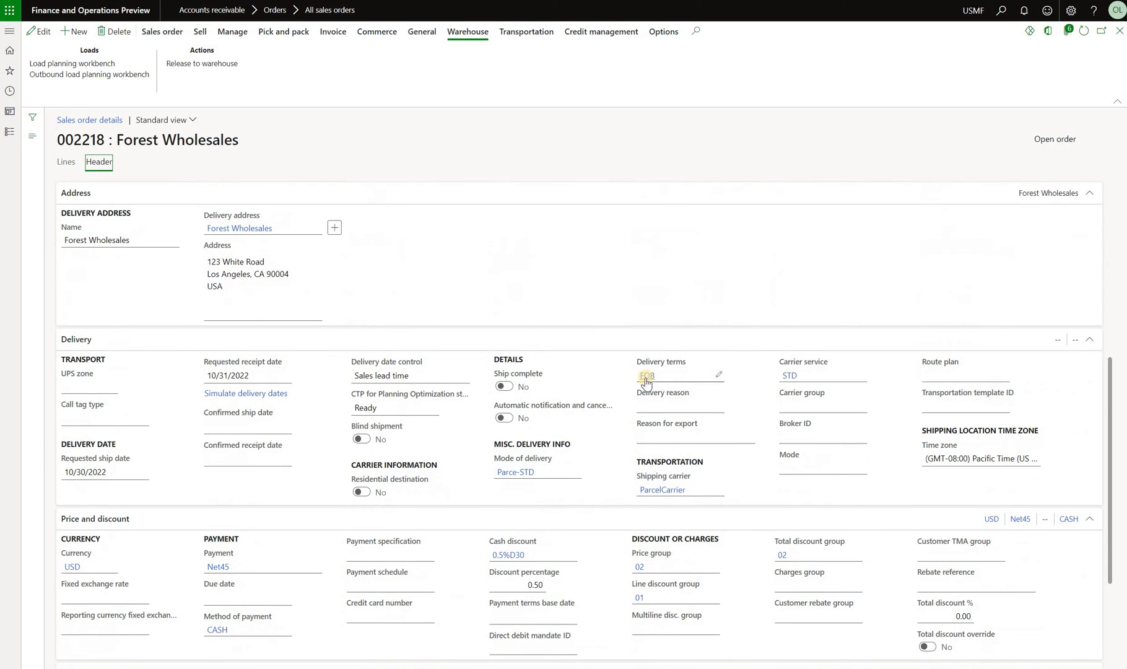
{"action": "left_click", "coordinate": [646, 376]}
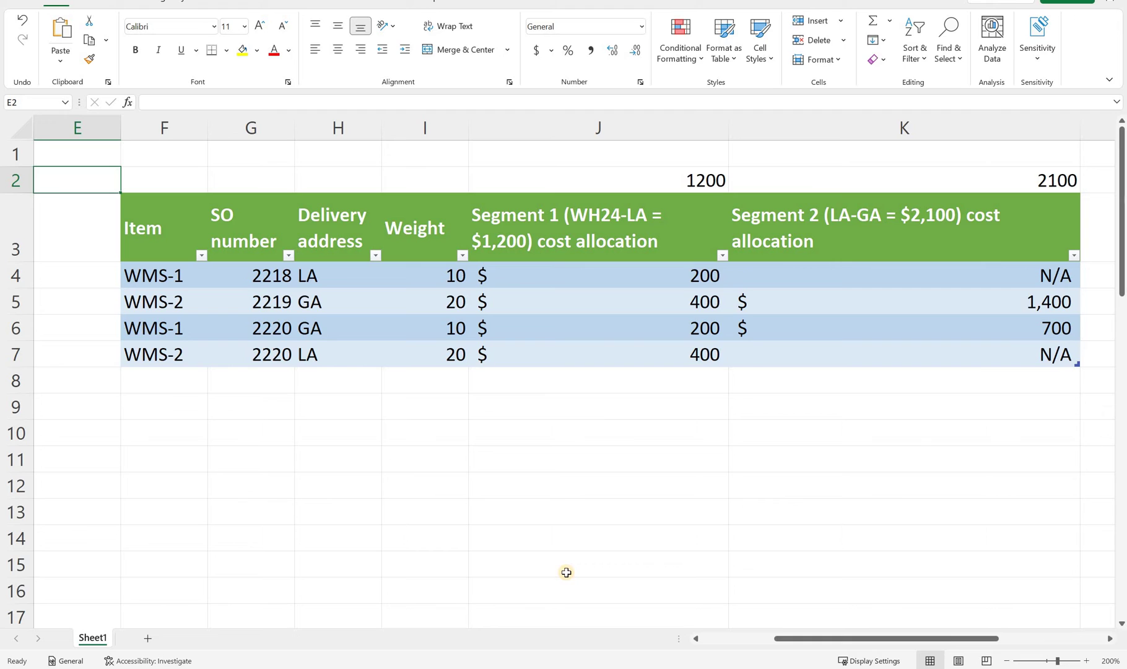
{"action": "left_click", "coordinate": [600, 267]}
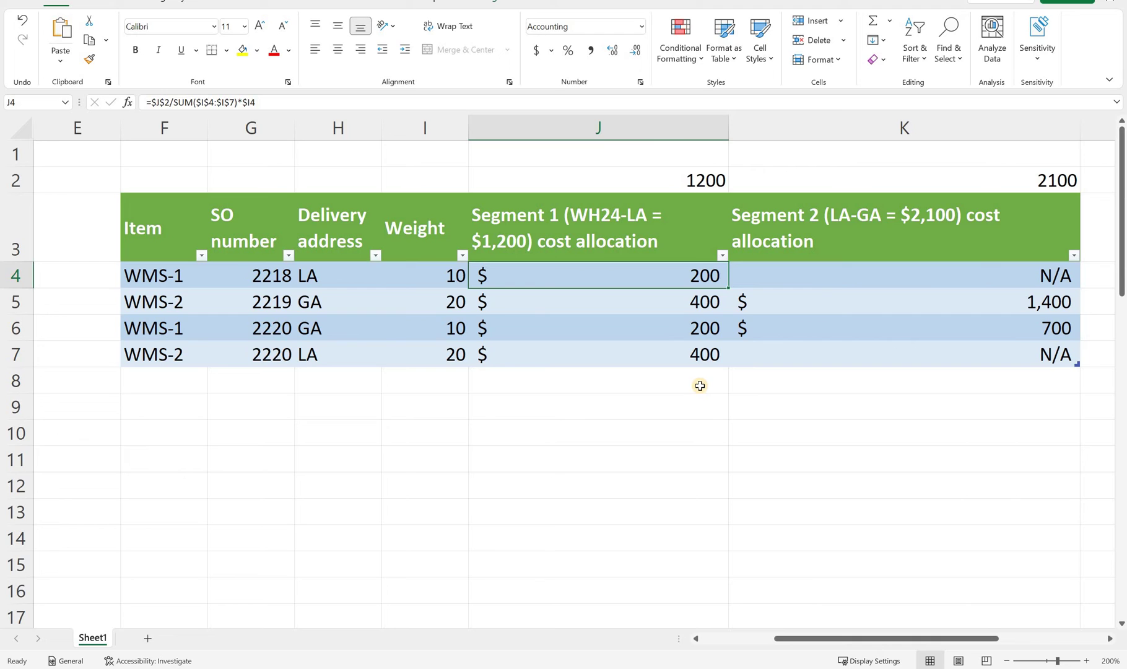
{"action": "left_click", "coordinate": [706, 180]}
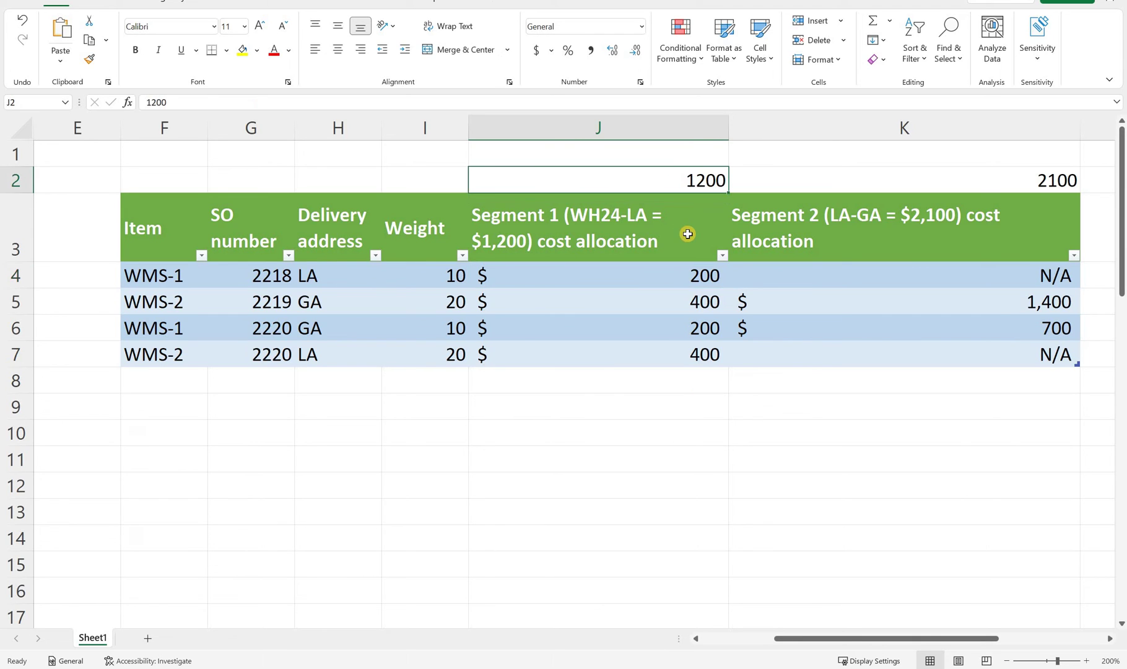
{"action": "left_click", "coordinate": [663, 274]}
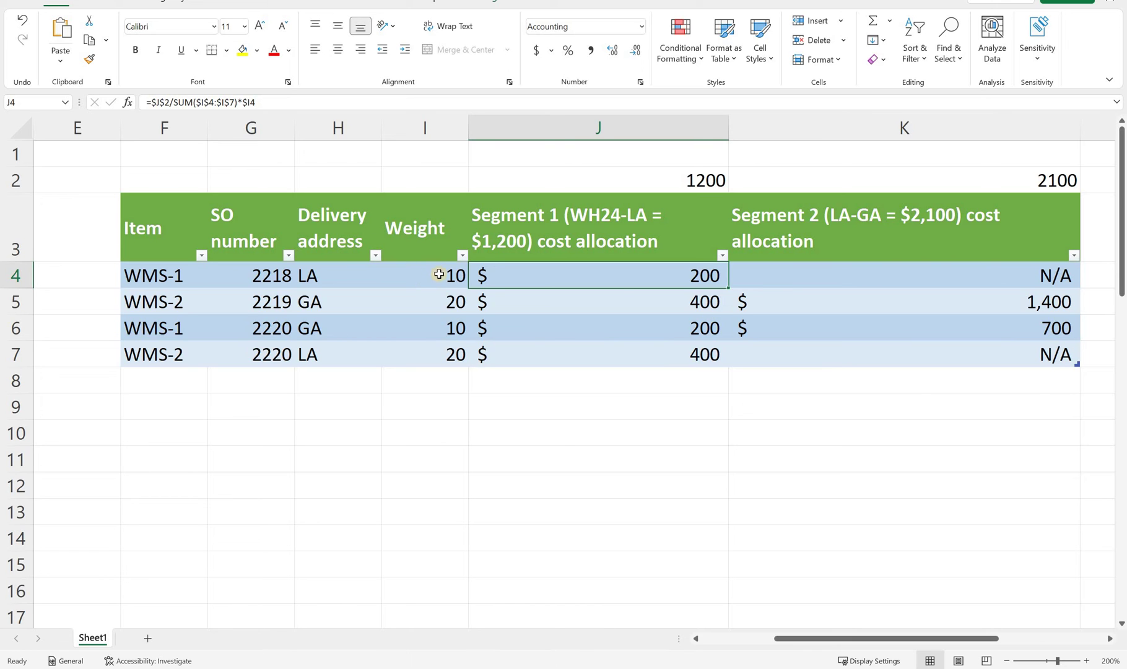
{"action": "left_click_drag", "start_coordinate": [427, 275], "coordinate": [434, 354]}
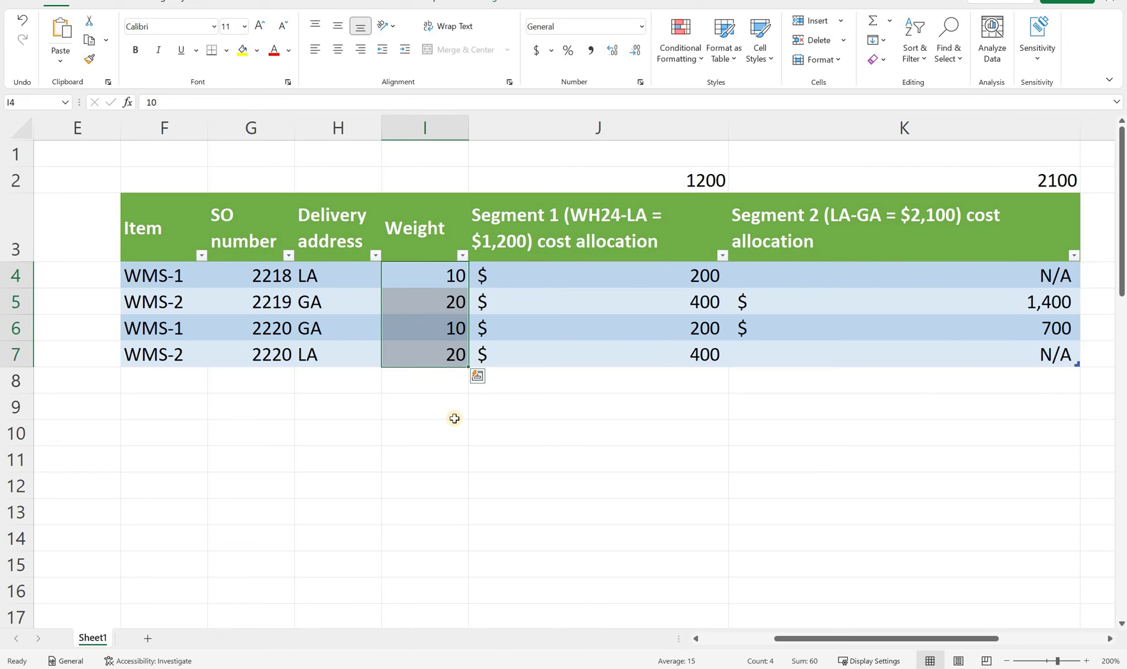
{"action": "left_click", "coordinate": [568, 270]}
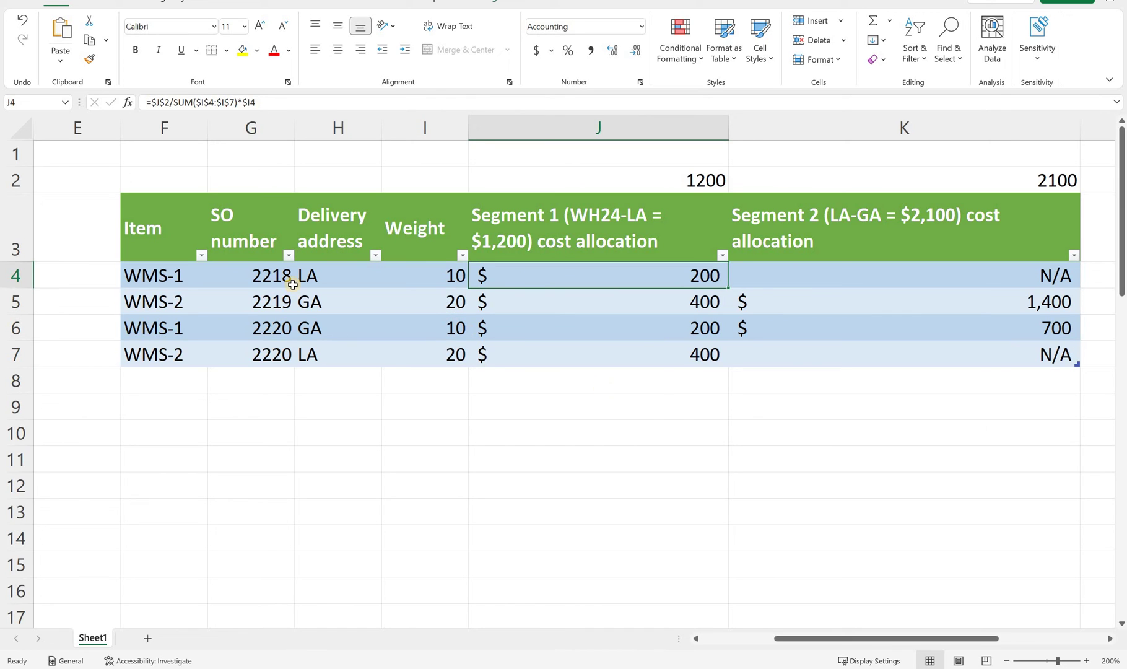
{"action": "left_click", "coordinate": [425, 273]}
{"action": "left_click", "coordinate": [699, 283]}
{"action": "left_click", "coordinate": [831, 265]}
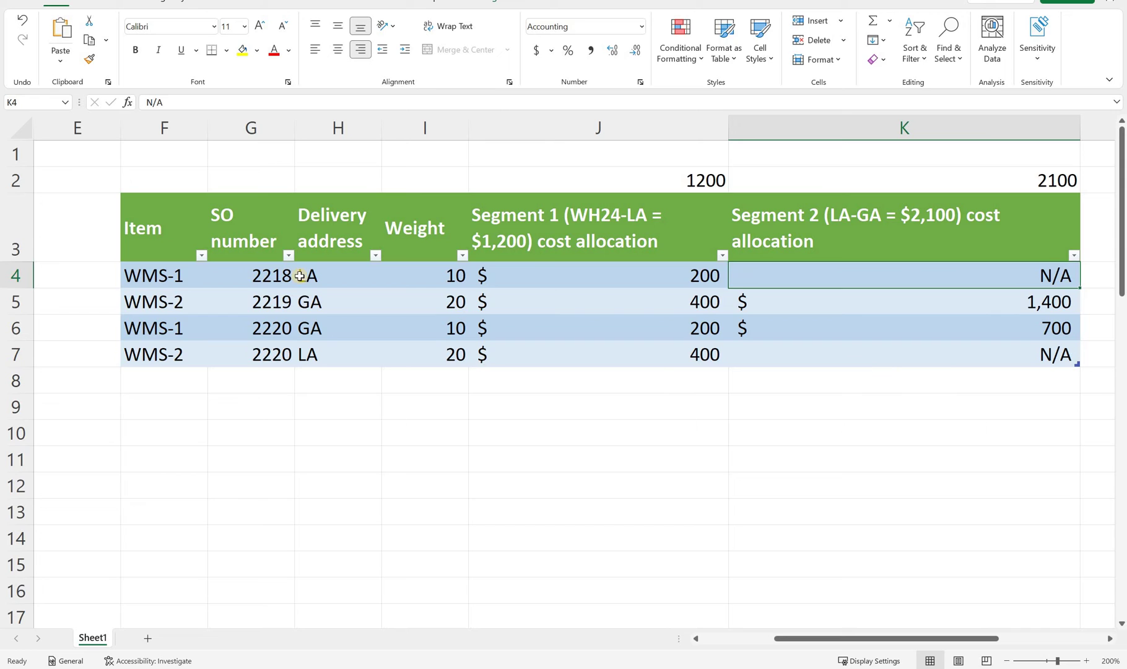
{"action": "left_click", "coordinate": [340, 283]}
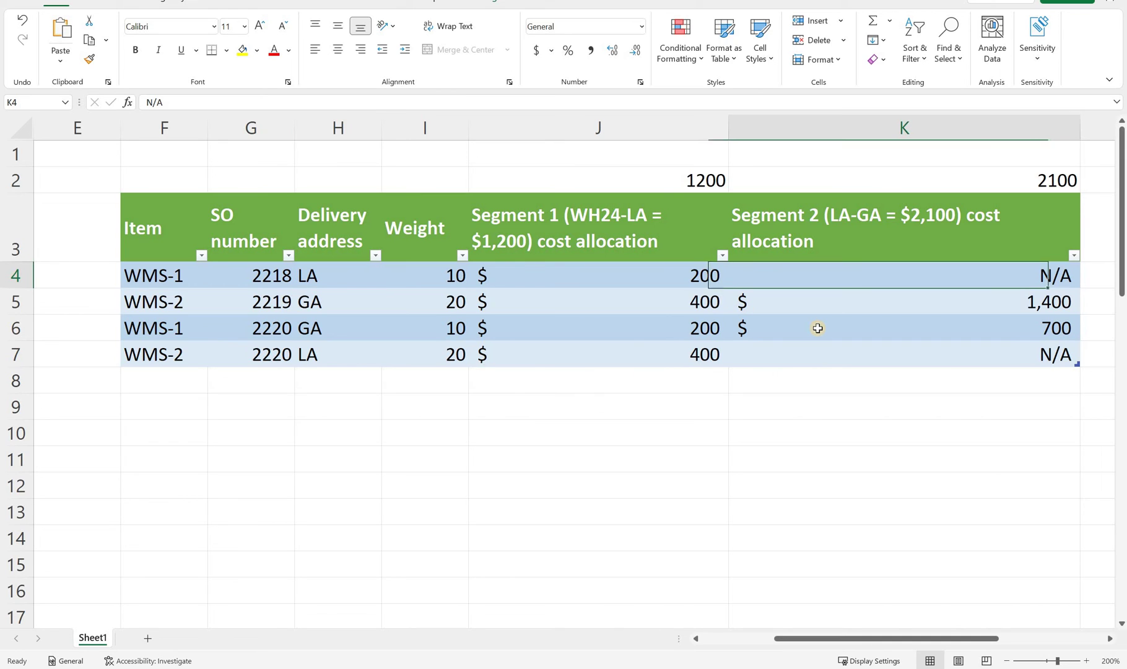
{"action": "left_click", "coordinate": [783, 283]}
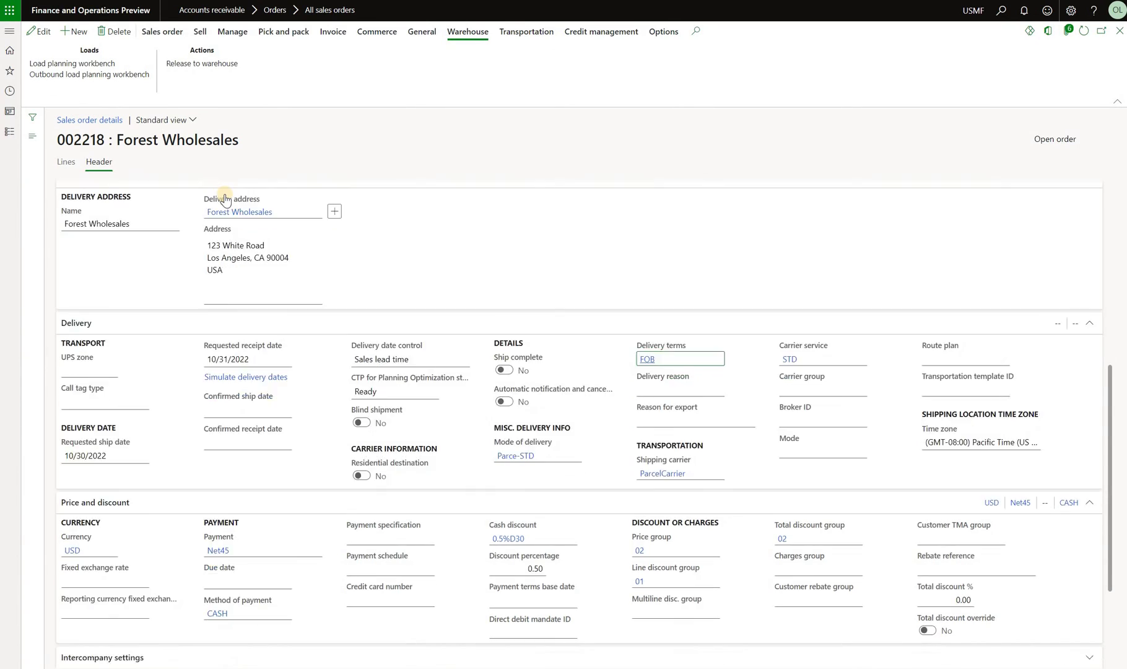
Confirm order 002218's WMS-1 line carries a 200.00 freight charge, matching the allocation worksheet
{"action": "scroll", "coordinate": [825, 161], "scroll_direction": "down", "scroll_amount": 2}
{"action": "scroll", "coordinate": [901, 184], "scroll_direction": "up", "scroll_amount": 8}
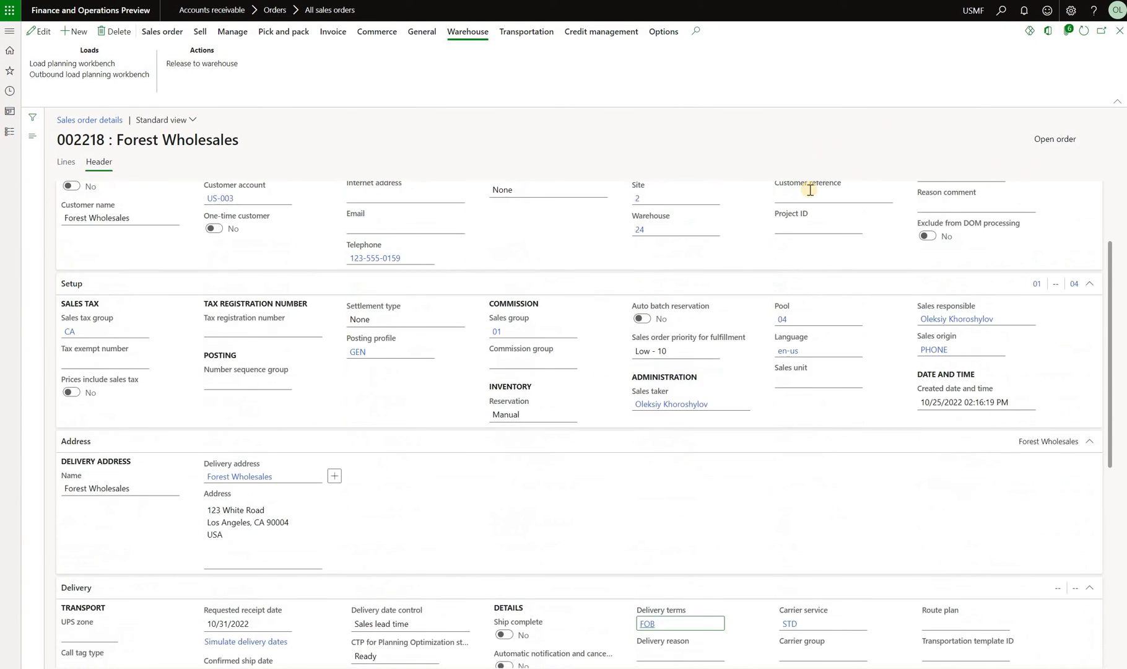
{"action": "left_click", "coordinate": [66, 162]}
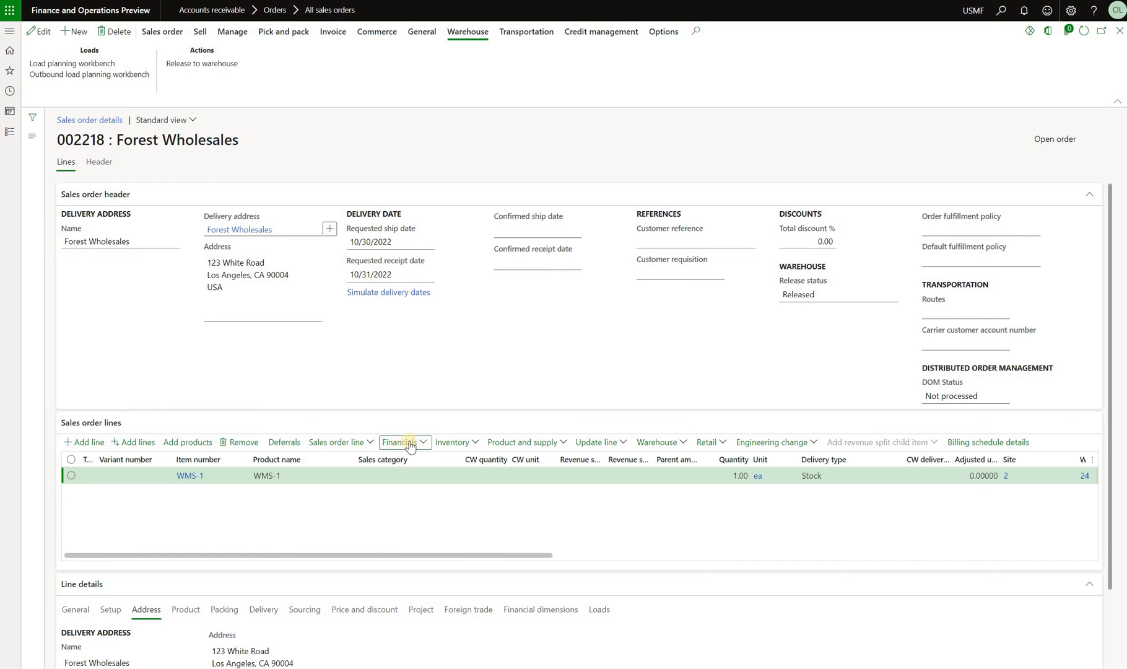
{"action": "left_click", "coordinate": [399, 443]}
{"action": "left_click", "coordinate": [414, 521]}
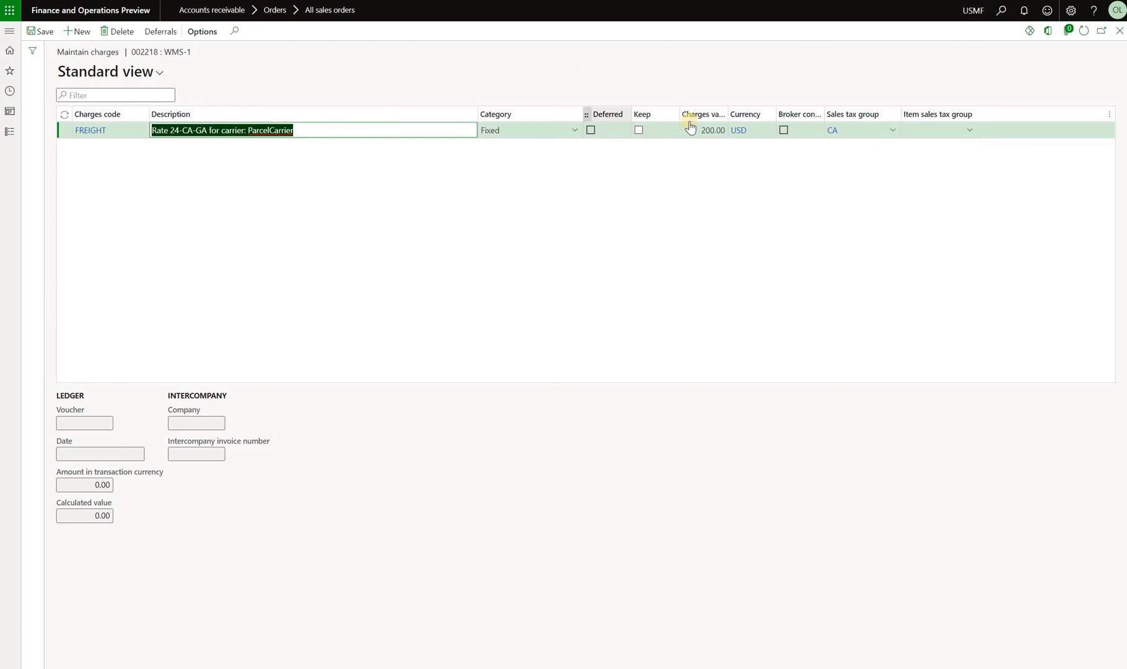
{"action": "left_click", "coordinate": [715, 130]}
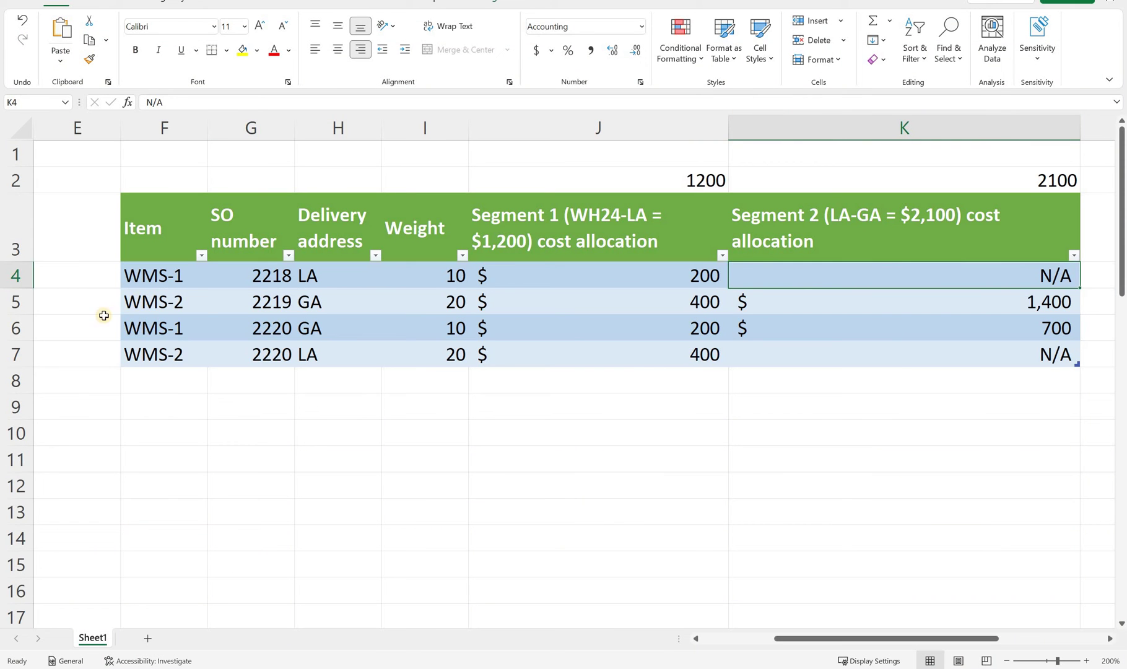
{"action": "left_click", "coordinate": [155, 302]}
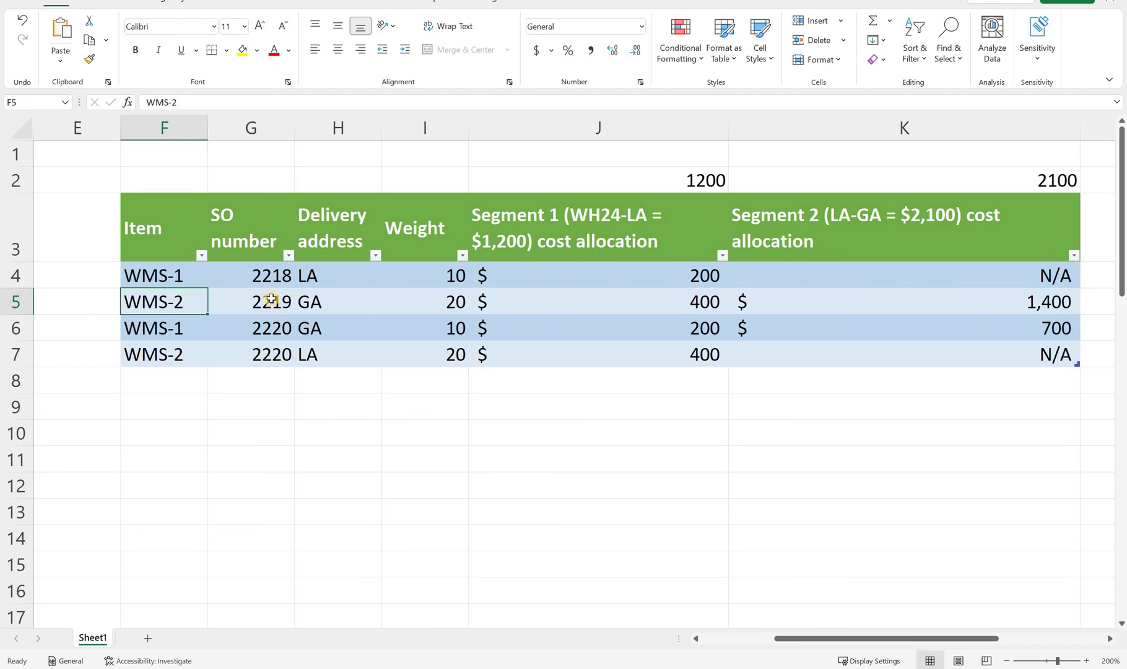
{"action": "left_click", "coordinate": [325, 308]}
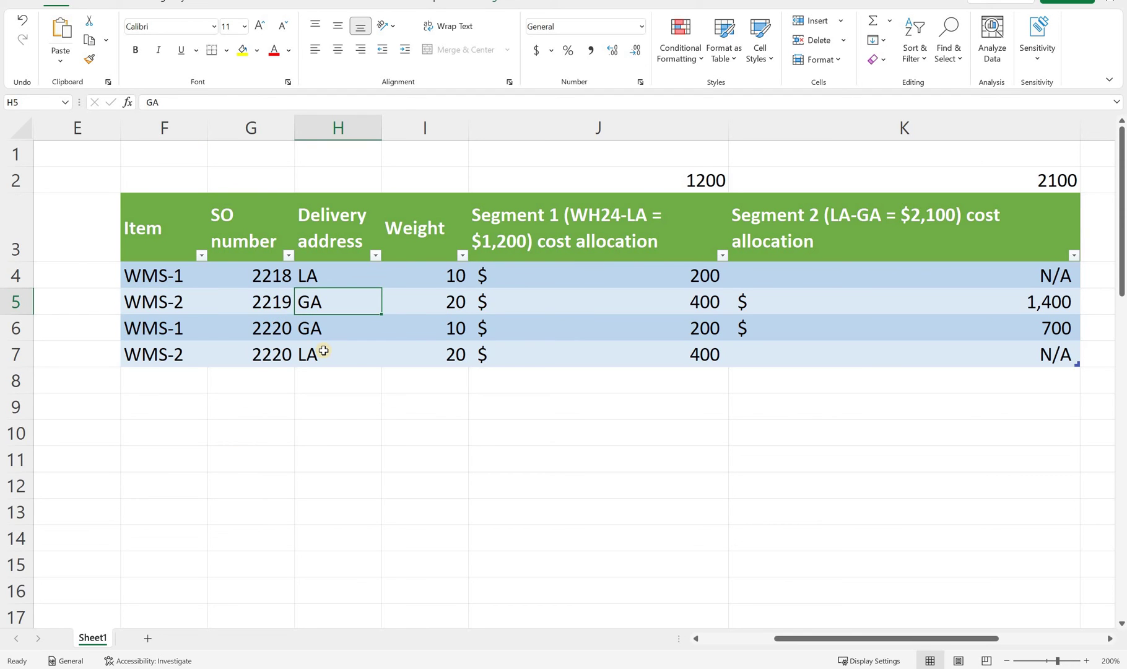
{"action": "left_click", "coordinate": [675, 294]}
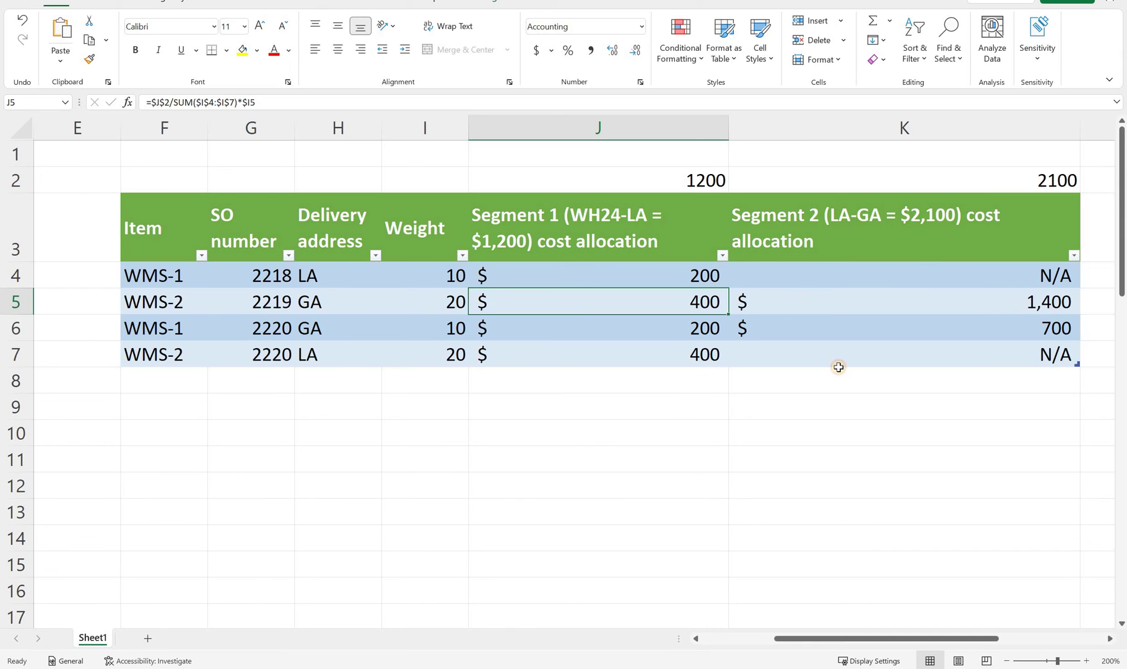
{"action": "key", "text": "Right"}
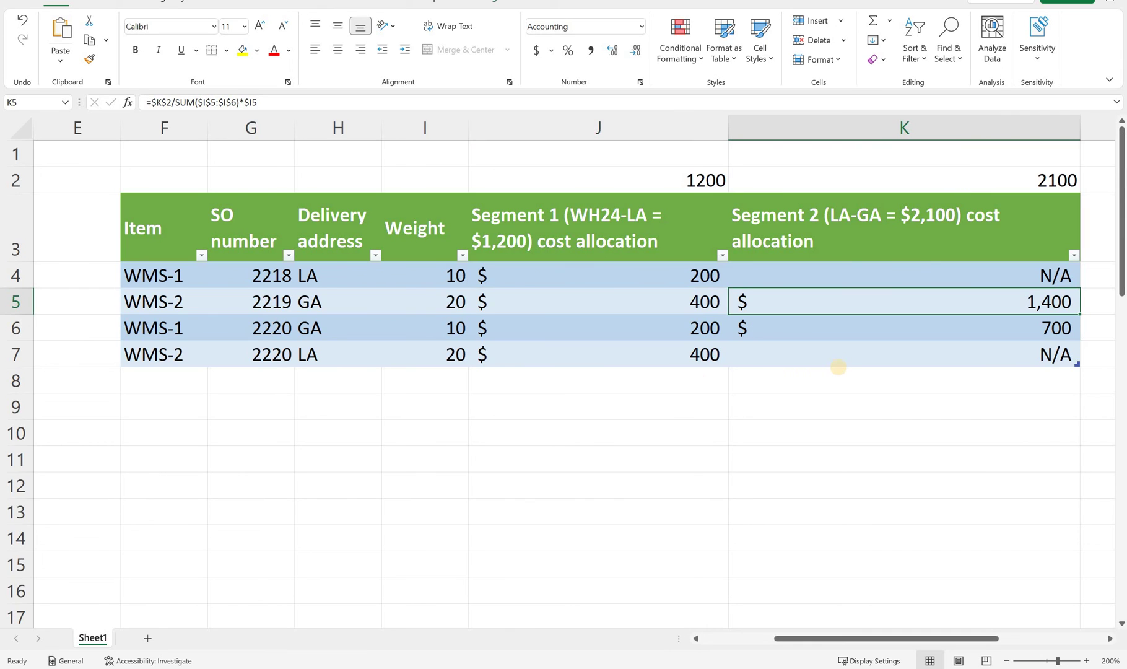
{"action": "left_click", "coordinate": [838, 367]}
{"action": "key", "text": "Left"}
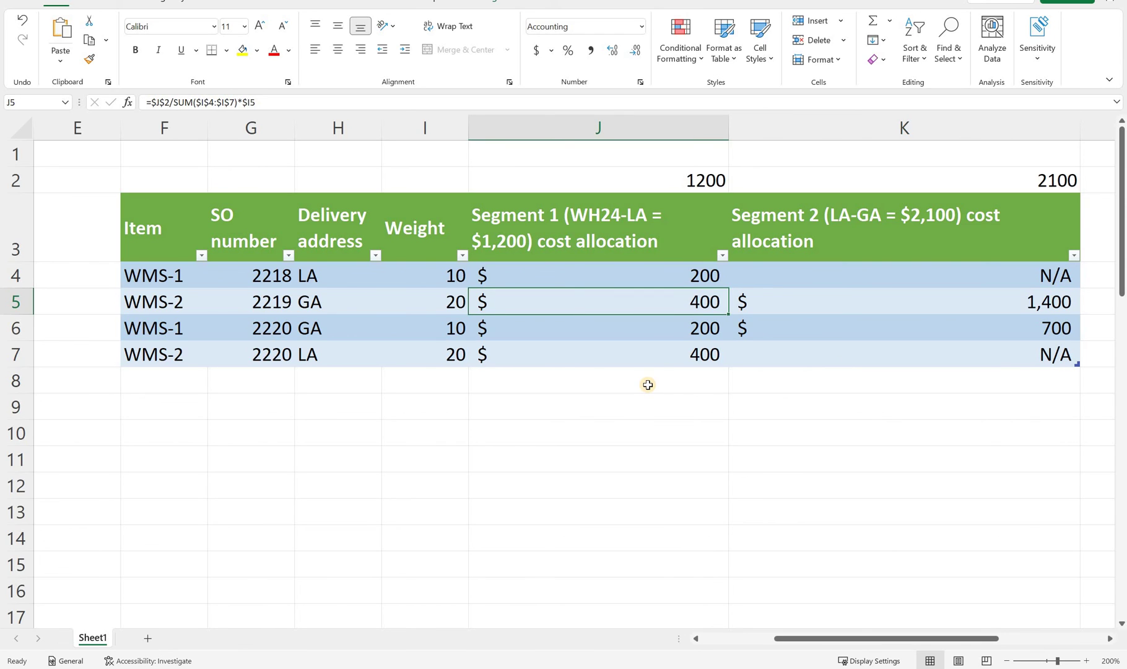
{"action": "key", "text": "Right"}
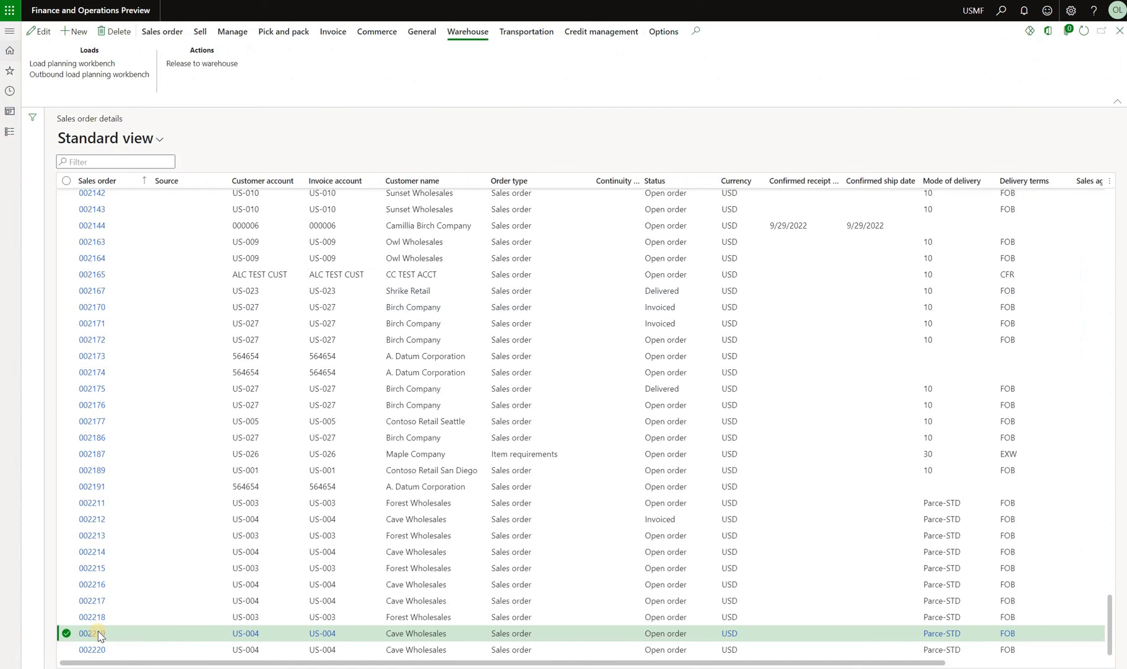
Check order 002219's WMS-2 line charges: FREIGHT 400.00 and 1,400.00
{"action": "left_click", "coordinate": [99, 631]}
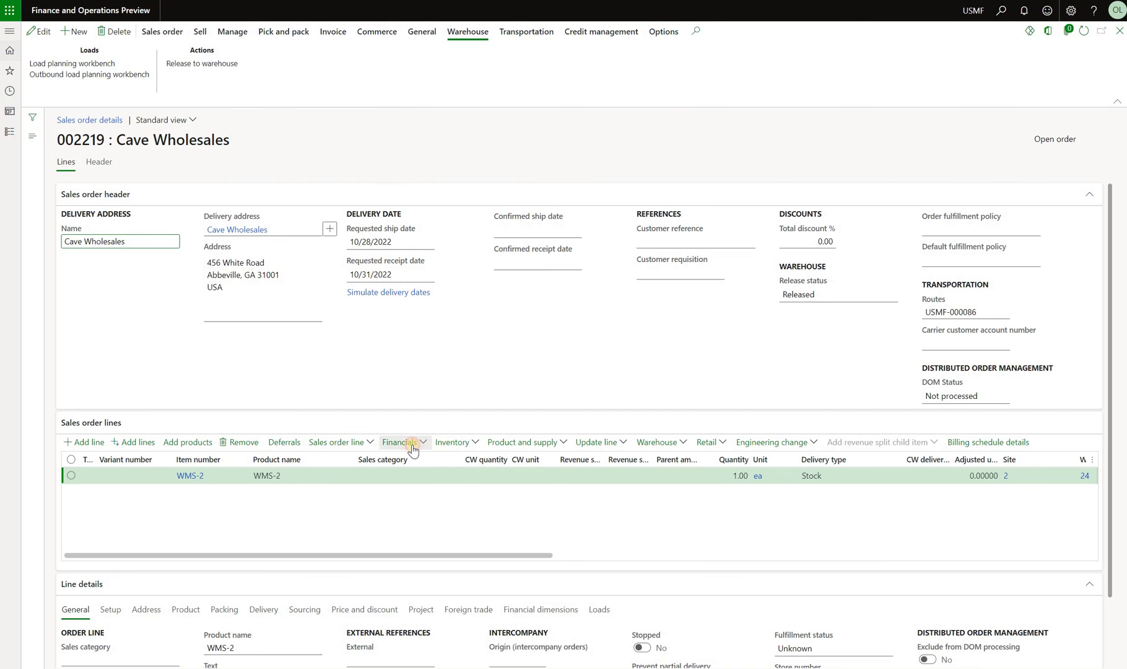
{"action": "left_click", "coordinate": [412, 449]}
{"action": "left_click", "coordinate": [413, 522]}
{"action": "left_click", "coordinate": [704, 129]}
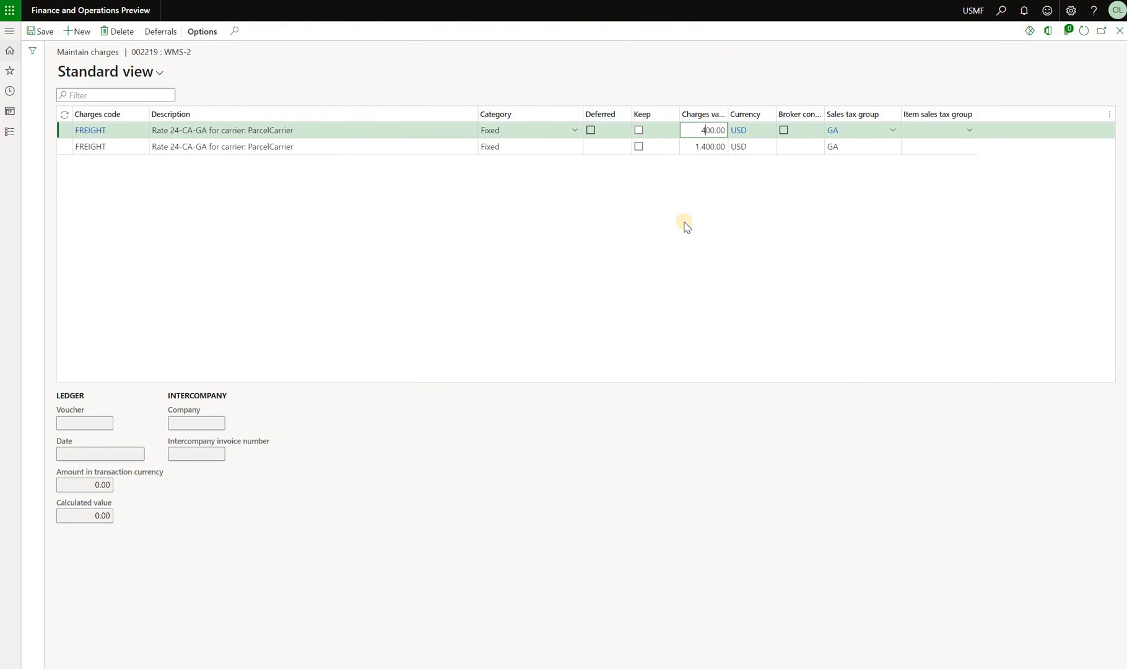
{"action": "left_click", "coordinate": [703, 146]}
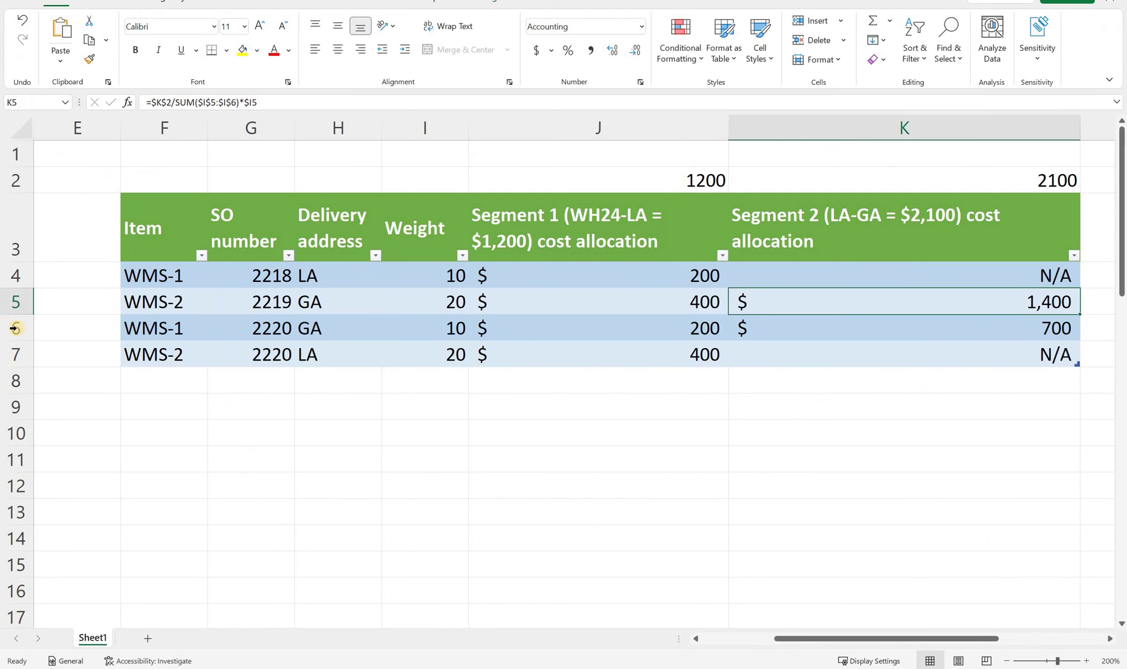
Review order 2220's rows 6–7 in Excel, stepping through the segment 1 and 2 allocation formulas
{"action": "left_click_drag", "start_coordinate": [16, 328], "coordinate": [277, 342]}
{"action": "left_click", "coordinate": [275, 337]}
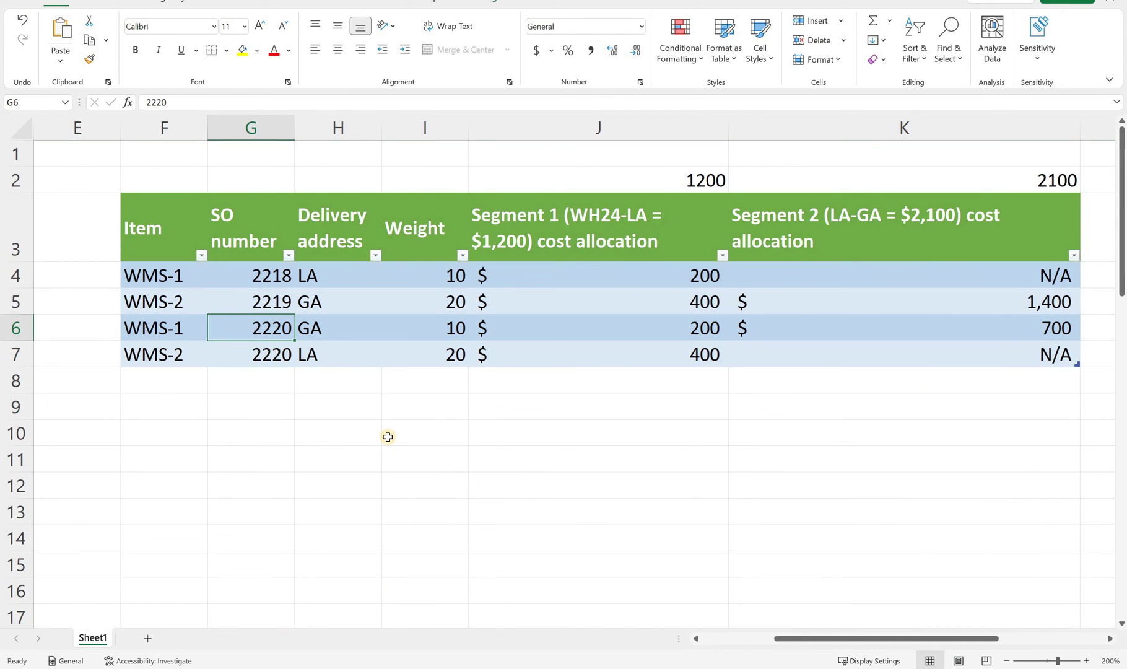
{"action": "key", "text": "Right"}
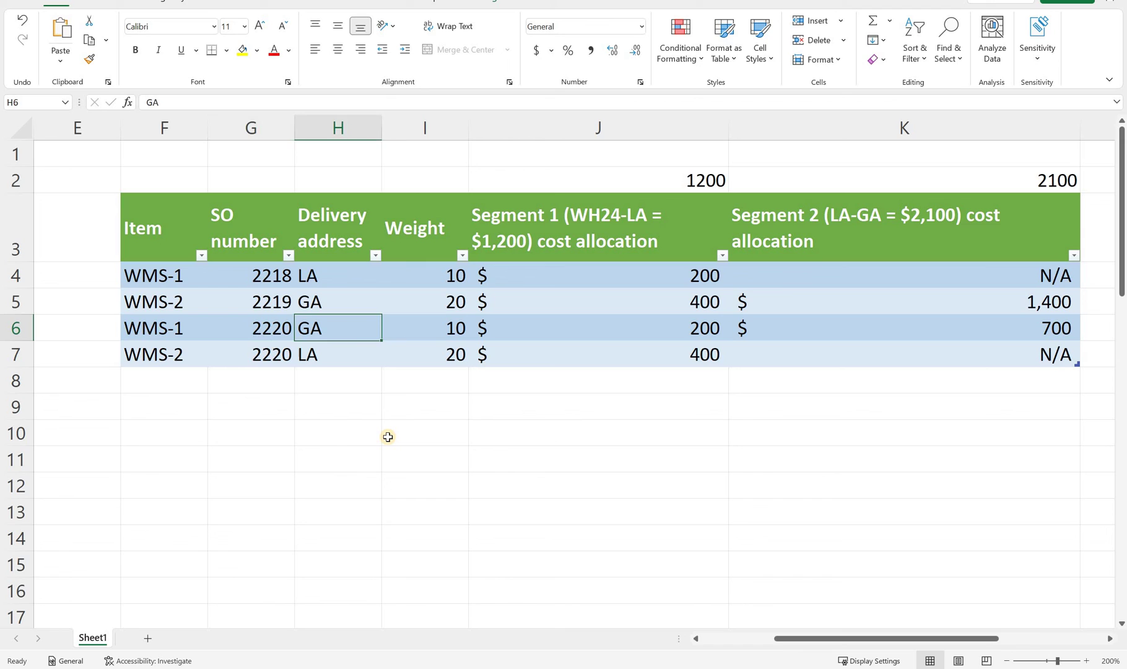
{"action": "key", "text": "Left"}
{"action": "key", "text": "Left"}
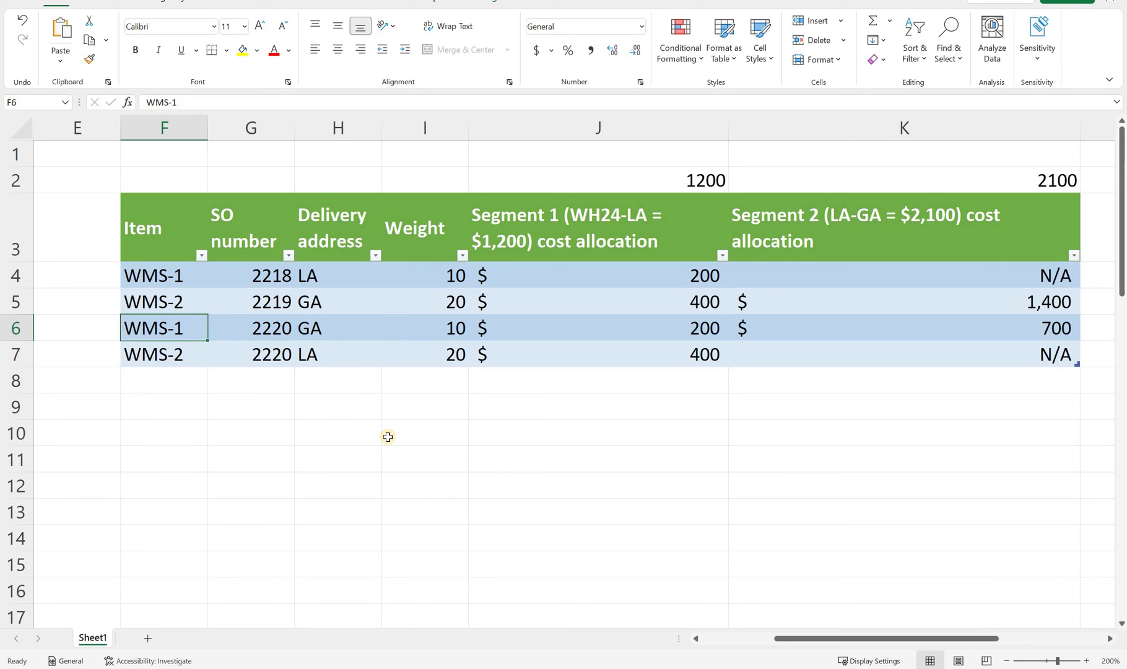
{"action": "key", "text": "Right"}
{"action": "key", "text": "Right"}
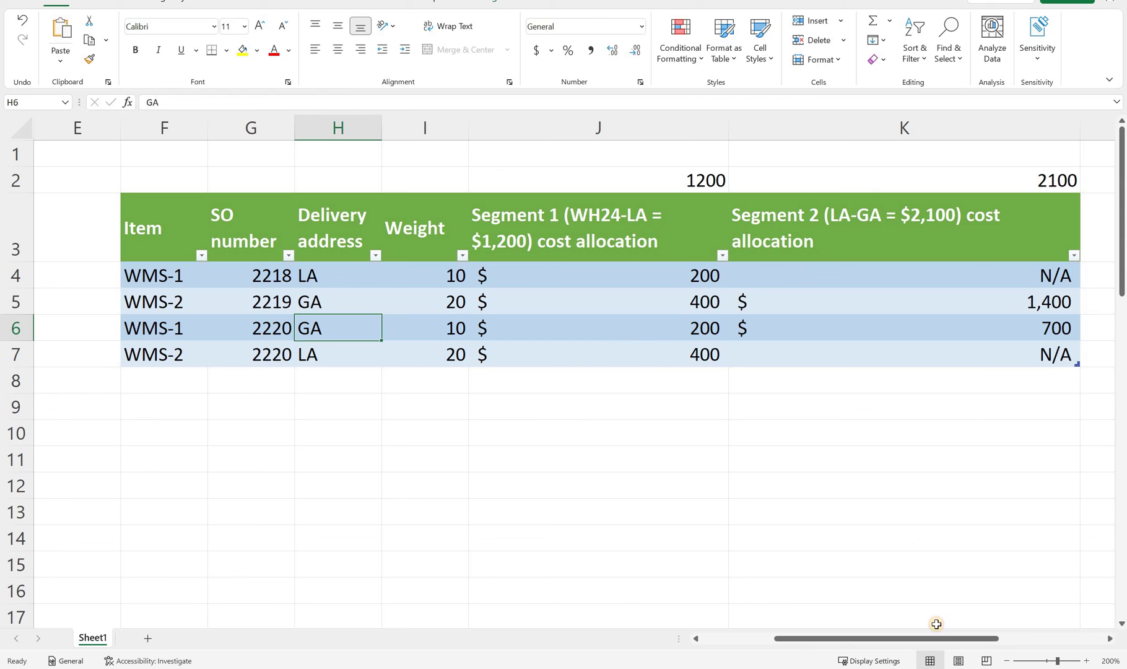
{"action": "key", "text": "Right"}
{"action": "key", "text": "Right"}
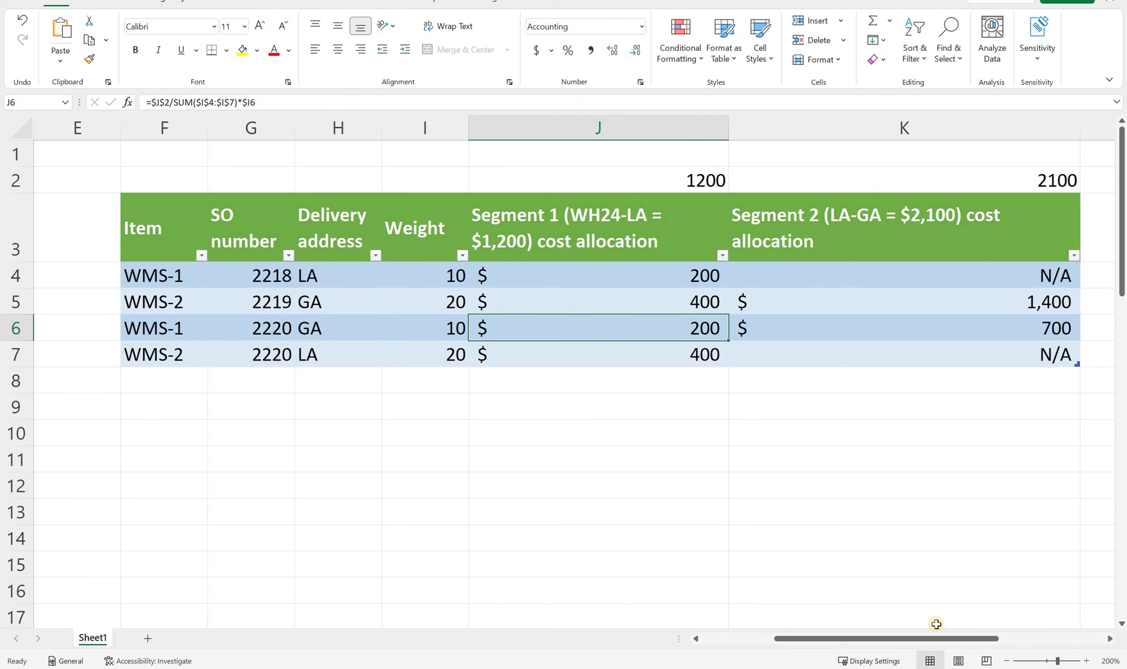
{"action": "key", "text": "Right"}
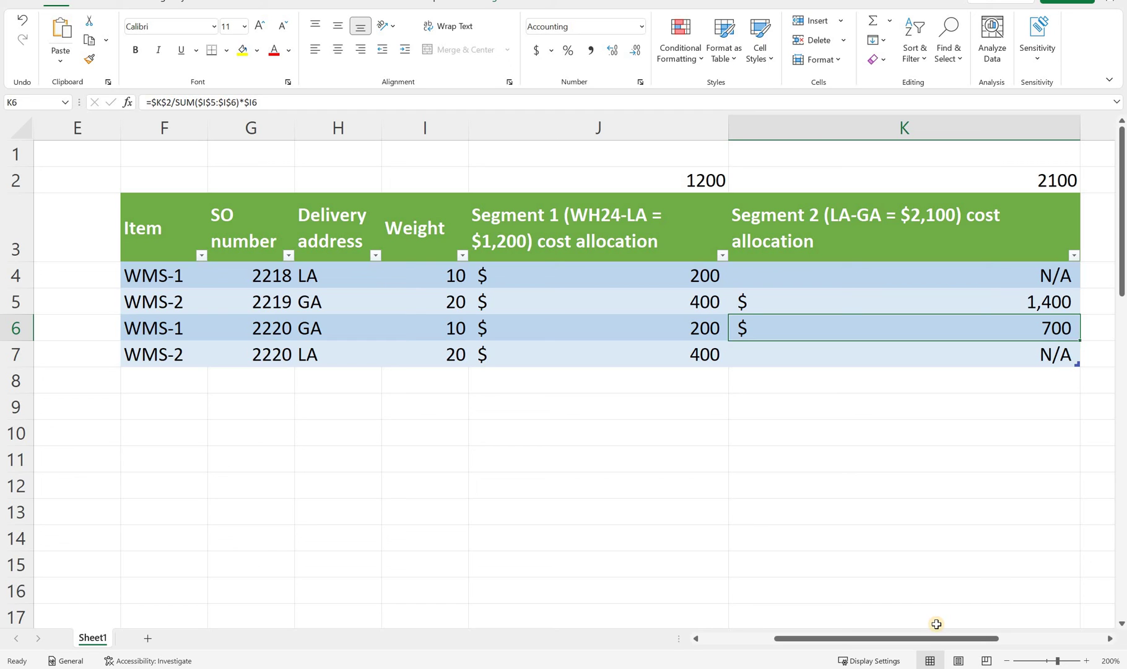
{"action": "key", "text": "Down"}
{"action": "key", "text": "Left"}
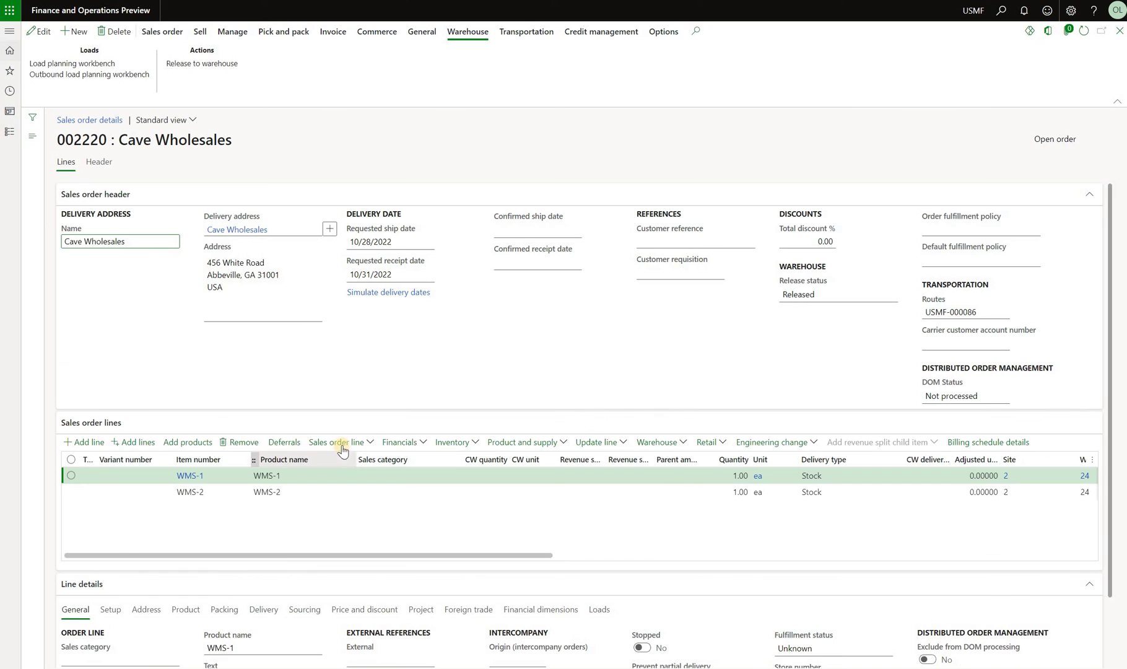
Check order 002220's WMS-1 line freight charges of 200.00 and 700.00
{"action": "left_click", "coordinate": [406, 478]}
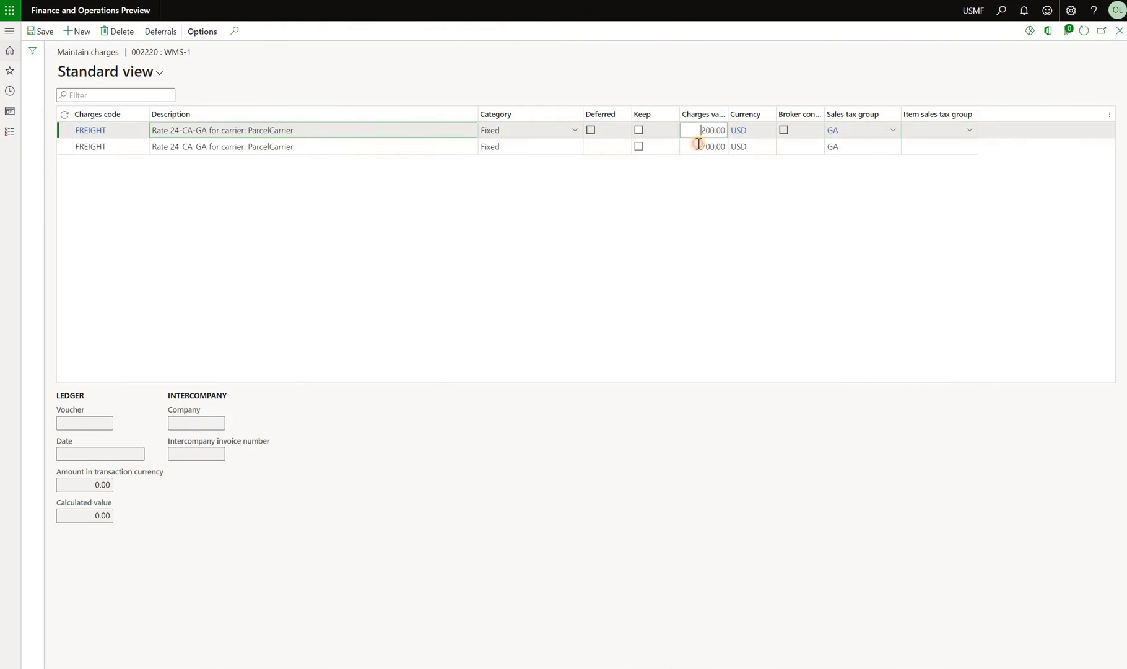
{"action": "left_click", "coordinate": [710, 146]}
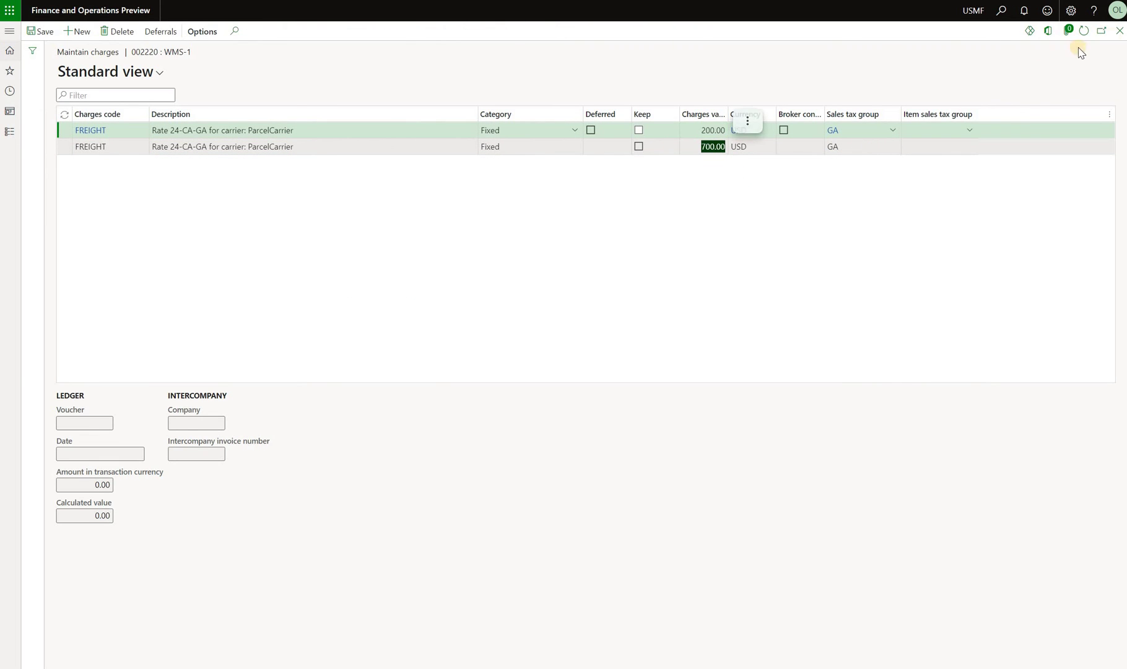
{"action": "key", "text": "Escape"}
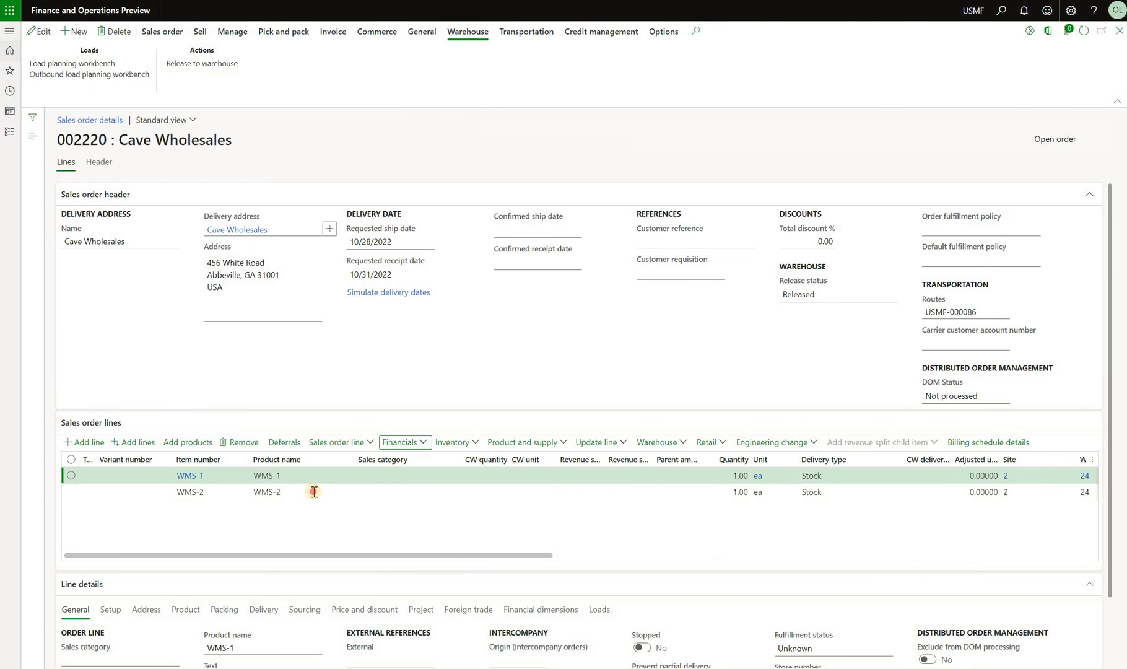
Show the charges on order 002220's WMS-2 line
{"action": "left_click", "coordinate": [312, 492]}
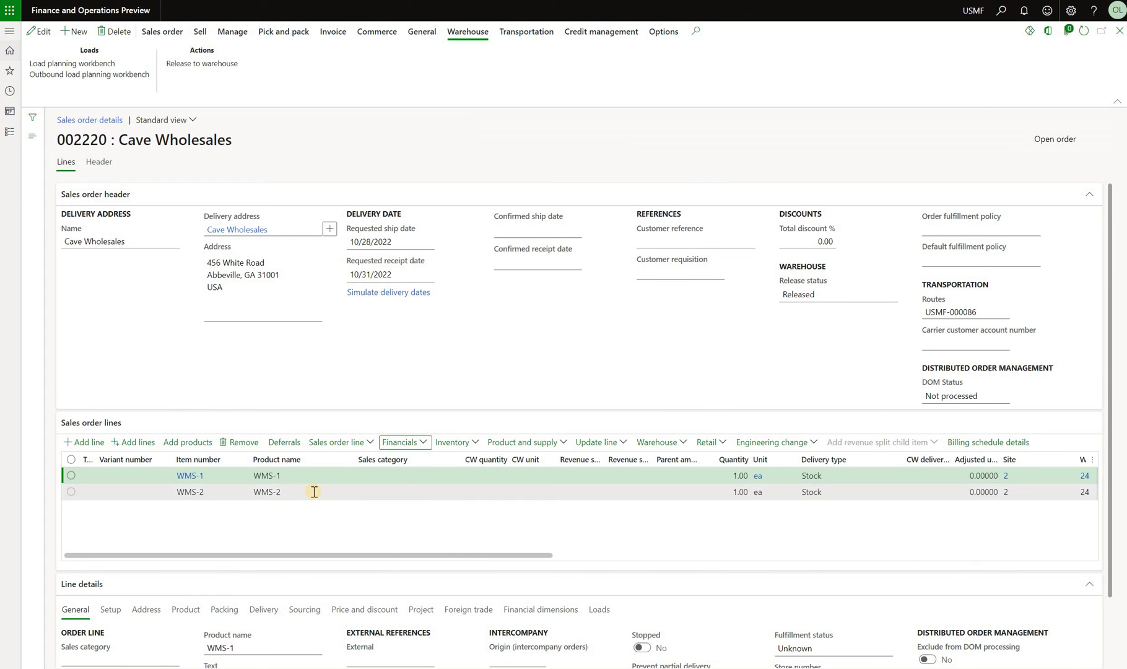
{"action": "left_click", "coordinate": [399, 442]}
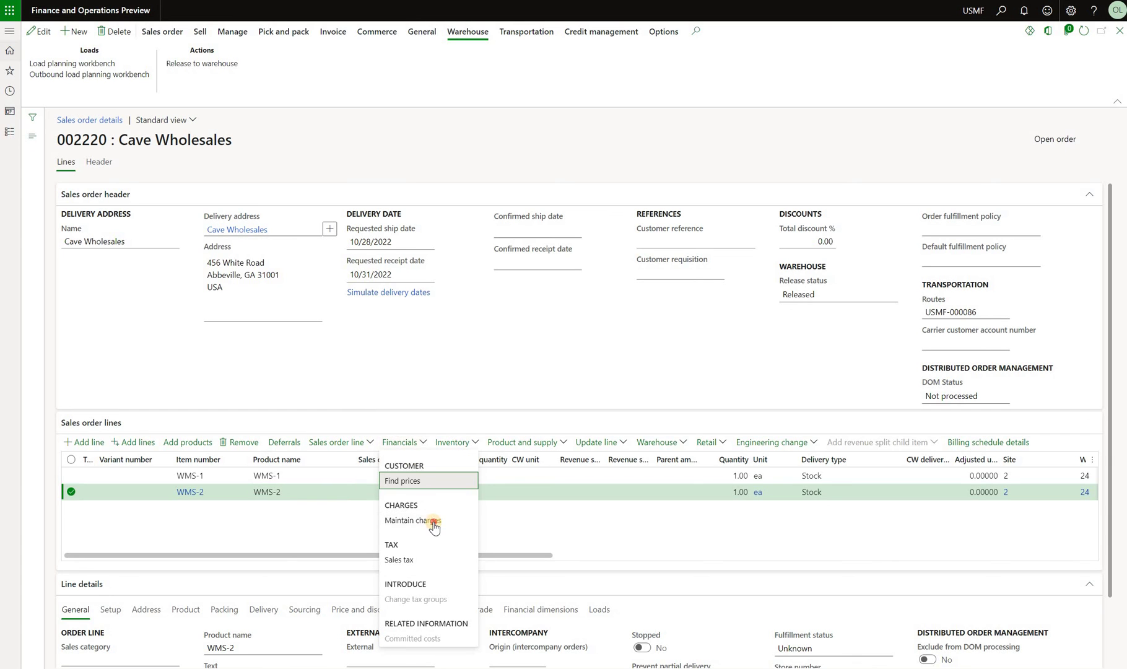
{"action": "left_click", "coordinate": [433, 520]}
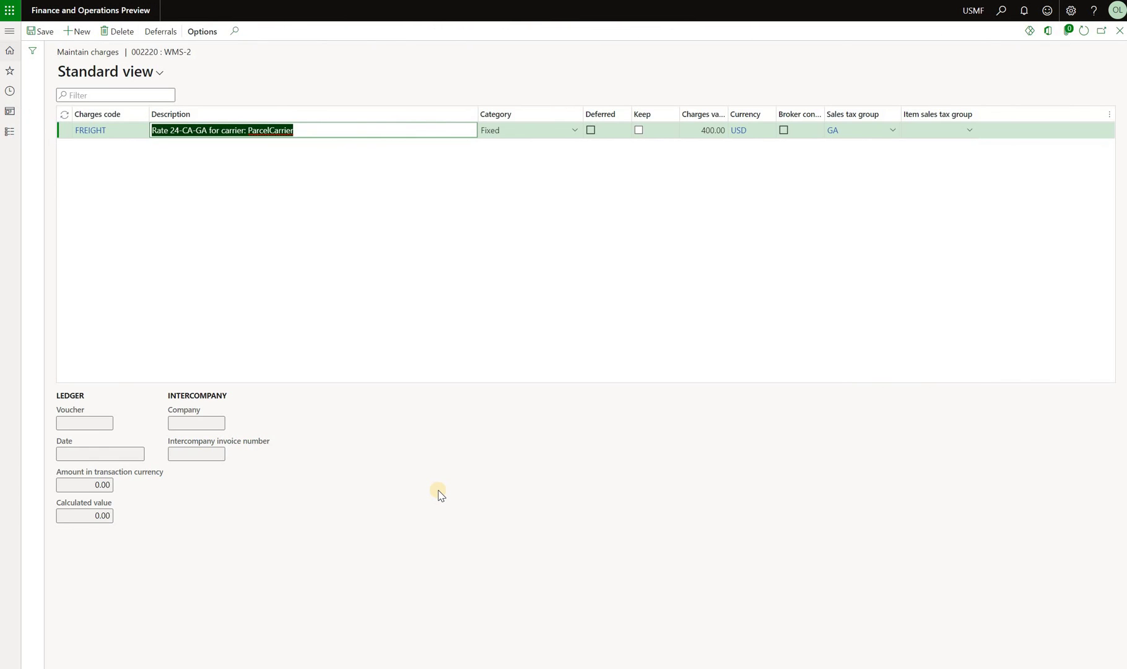